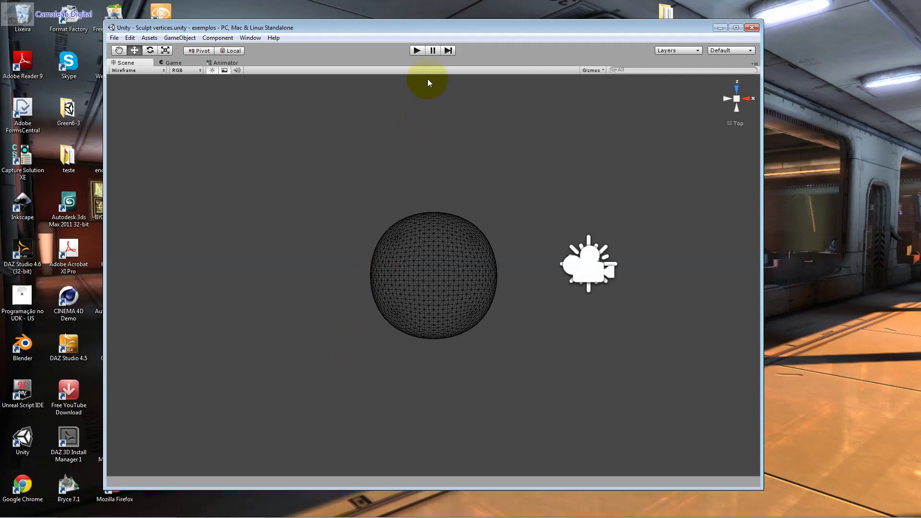
# - Move the Unity editor window further right on the desktop
pyautogui.moveTo(438, 31); pyautogui.dragTo(484, 33)
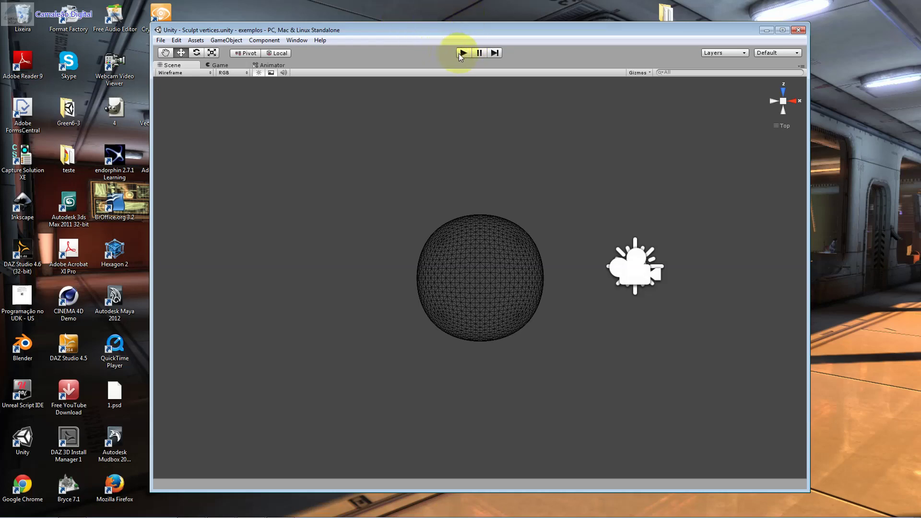
pyautogui.click(462, 53)
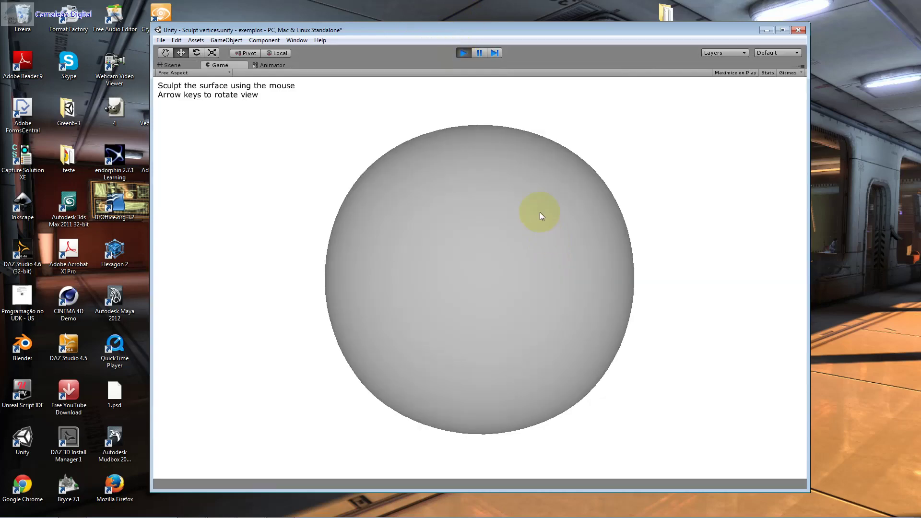
pyautogui.moveTo(540, 216)
pyautogui.mouseDown()
pyautogui.moveTo(550, 332)
pyautogui.moveTo(497, 199)
pyautogui.moveTo(576, 186)
pyautogui.mouseUp()
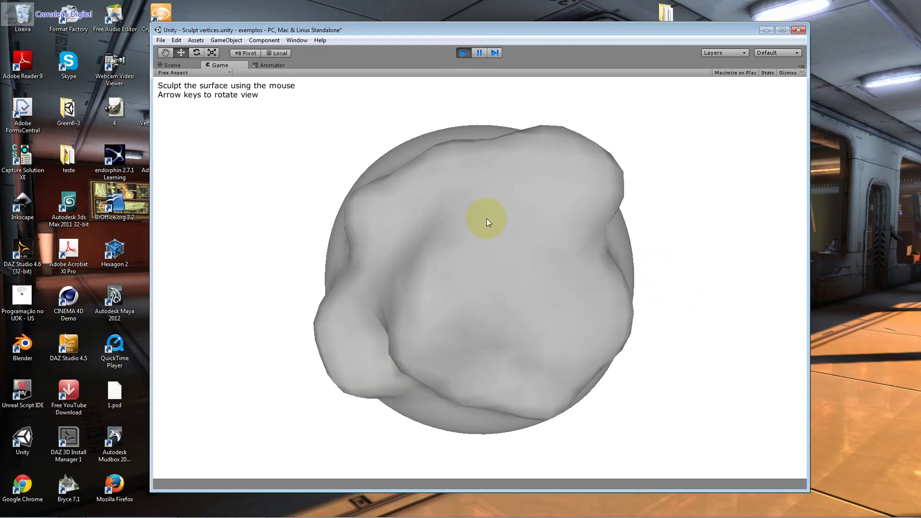
pyautogui.moveTo(486, 217)
pyautogui.mouseDown()
pyautogui.moveTo(540, 261)
pyautogui.moveTo(576, 272)
pyautogui.moveTo(356, 258)
pyautogui.mouseUp()
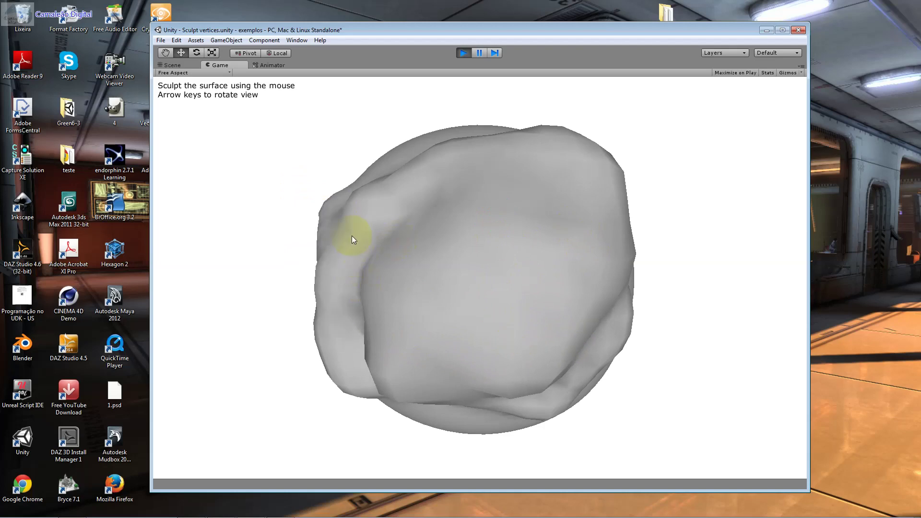
pyautogui.press('Left')
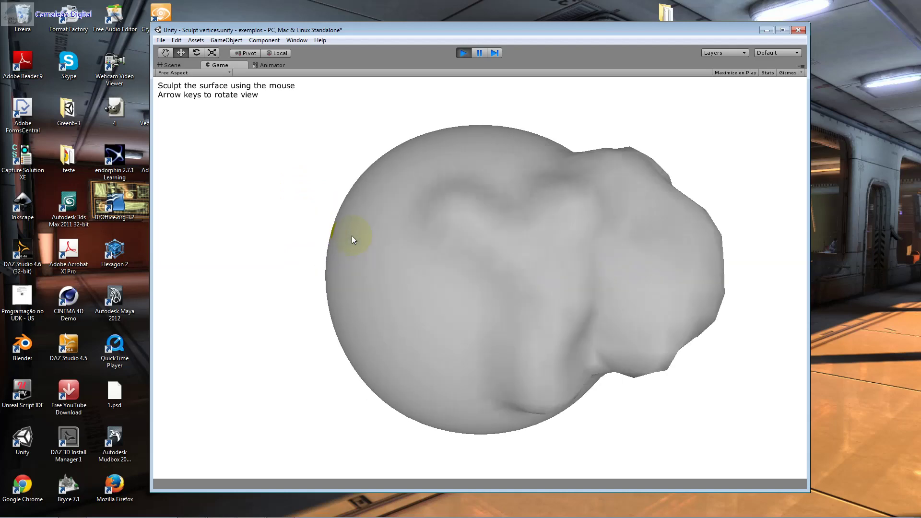
pyautogui.press('Left')
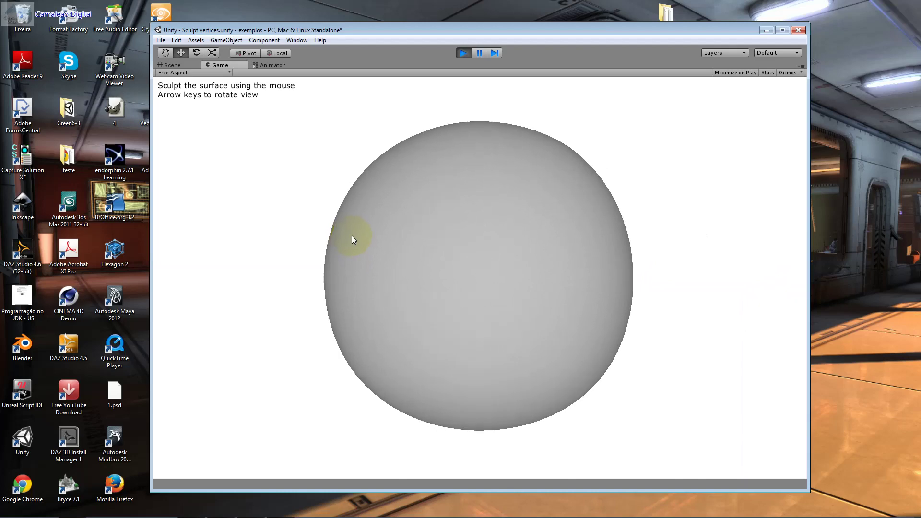
pyautogui.press('Up')
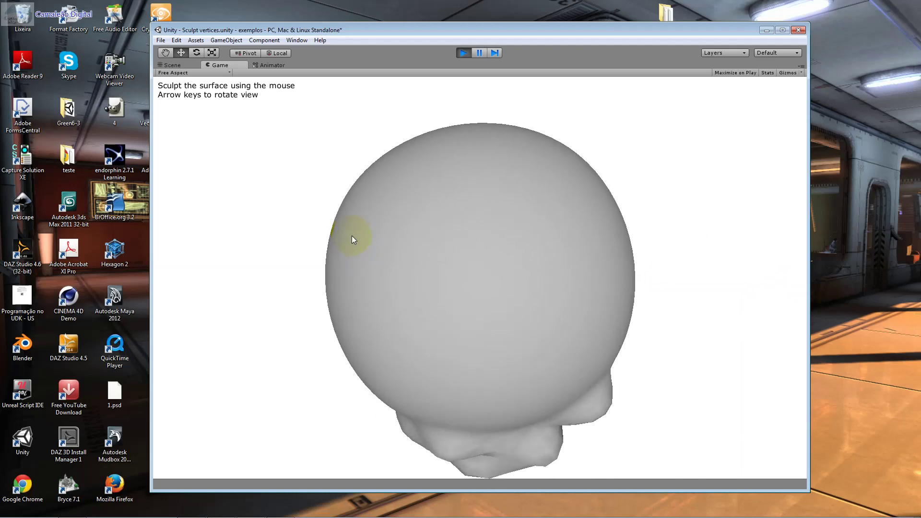
pyautogui.moveTo(352, 235)
pyautogui.mouseDown()
pyautogui.moveTo(506, 172)
pyautogui.moveTo(543, 140)
pyautogui.mouseUp()
pyautogui.click(474, 54)
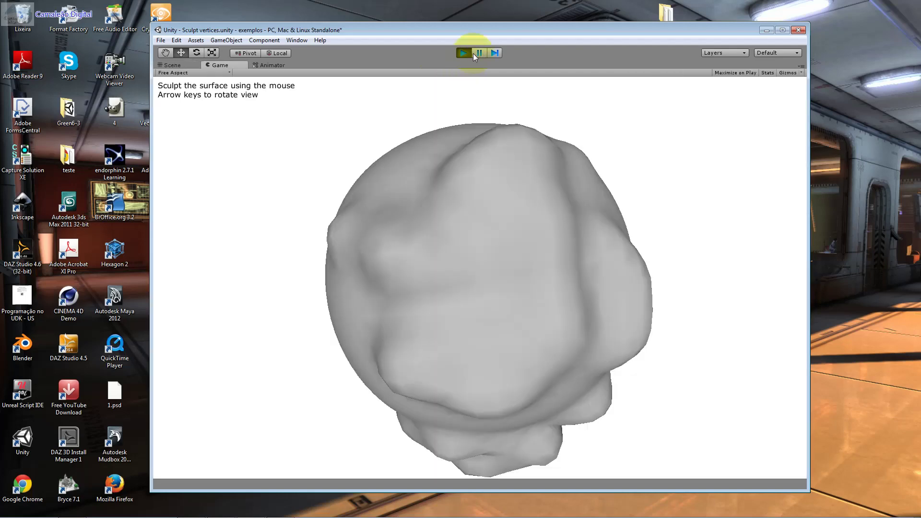
pyautogui.click(462, 56)
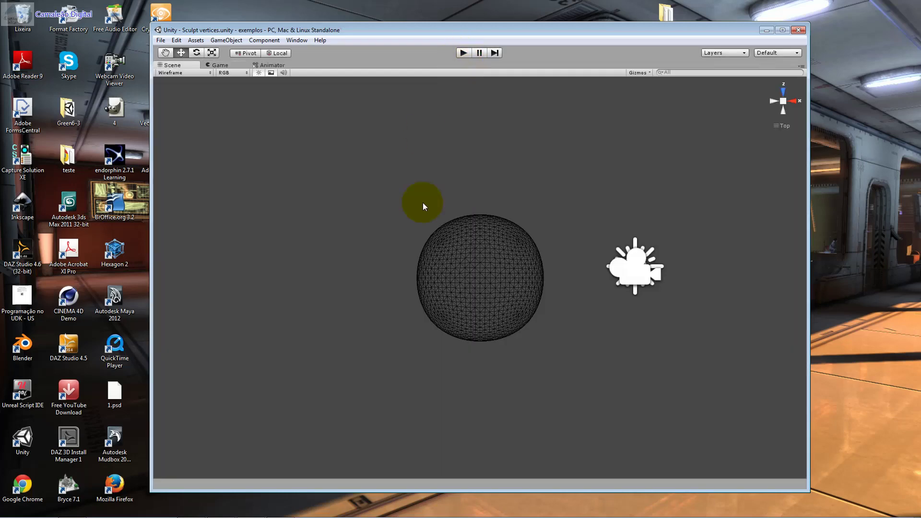
pyautogui.click(450, 244)
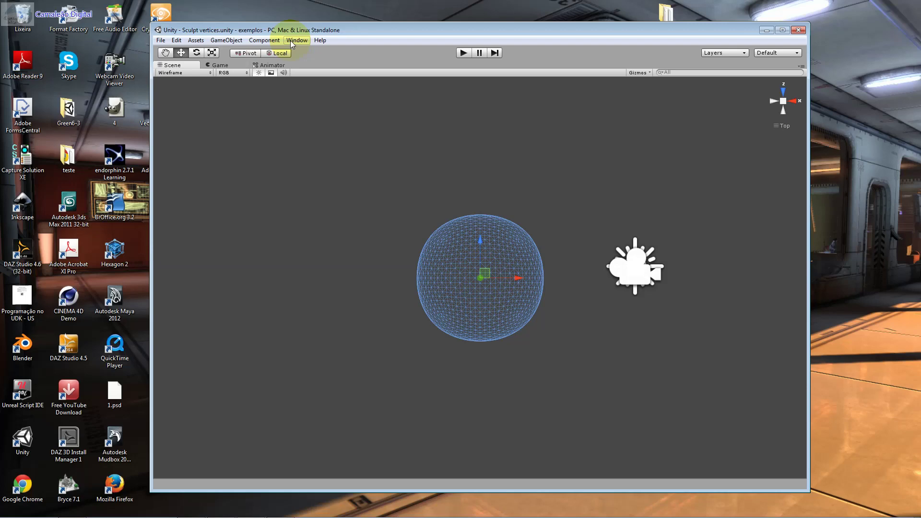
pyautogui.scroll(1, 408, 167)
pyautogui.scroll(2, 428, 192)
pyautogui.scroll(3, 427, 191)
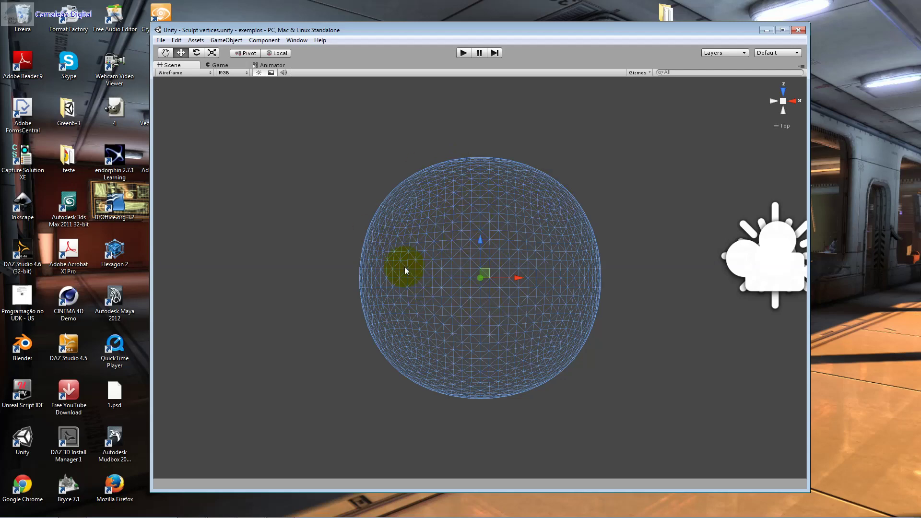
pyautogui.click(183, 73)
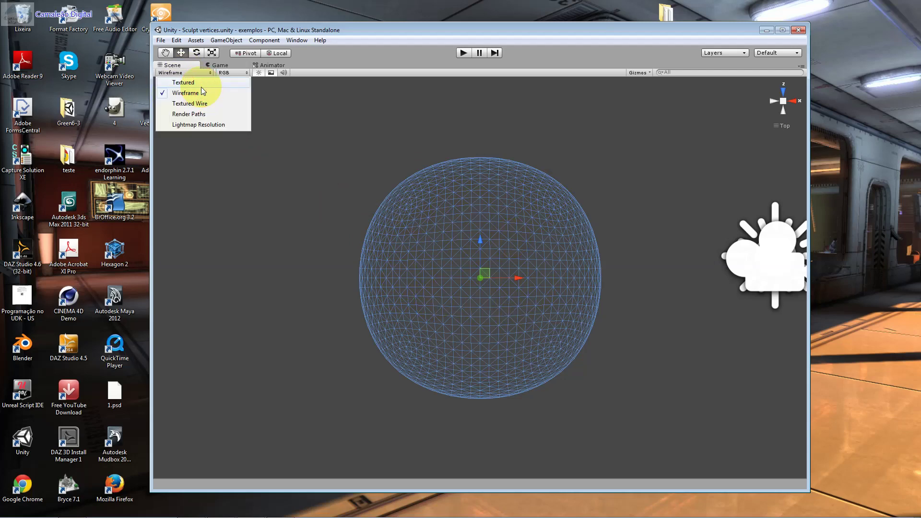
pyautogui.click(201, 80)
pyautogui.click(199, 73)
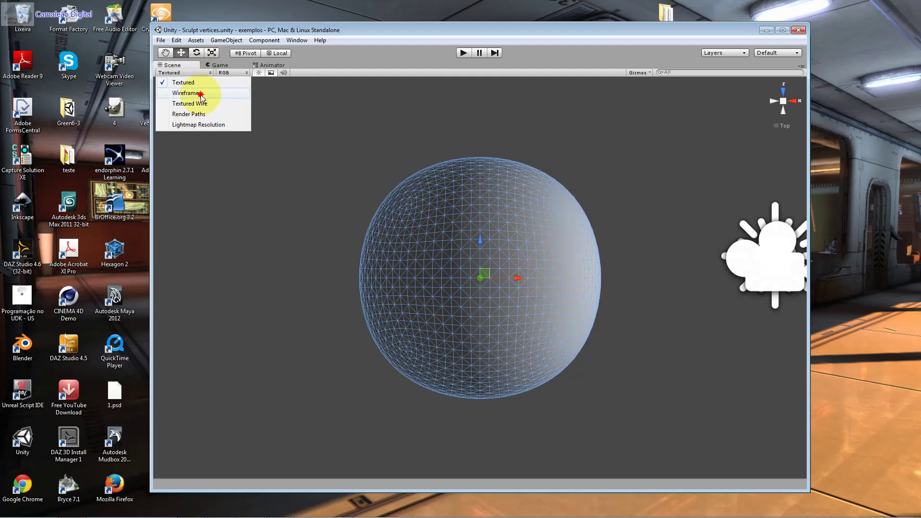
pyautogui.click(200, 94)
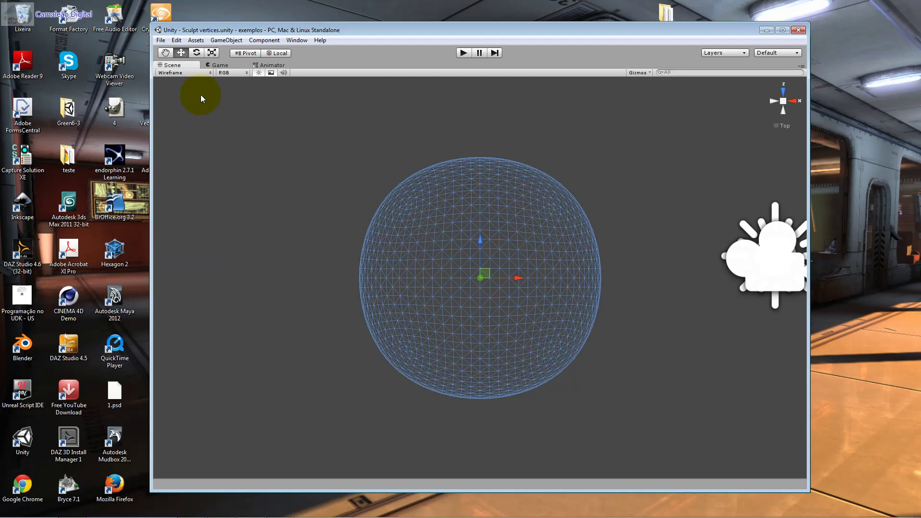
pyautogui.scroll(-2, 201, 94)
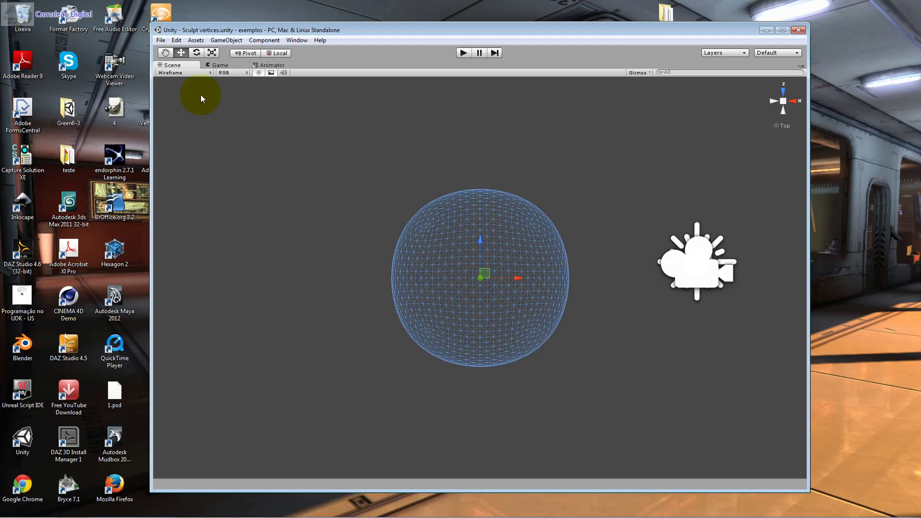
# - Select the Main Camera and show its components in a floating Inspector
pyautogui.click(721, 285)
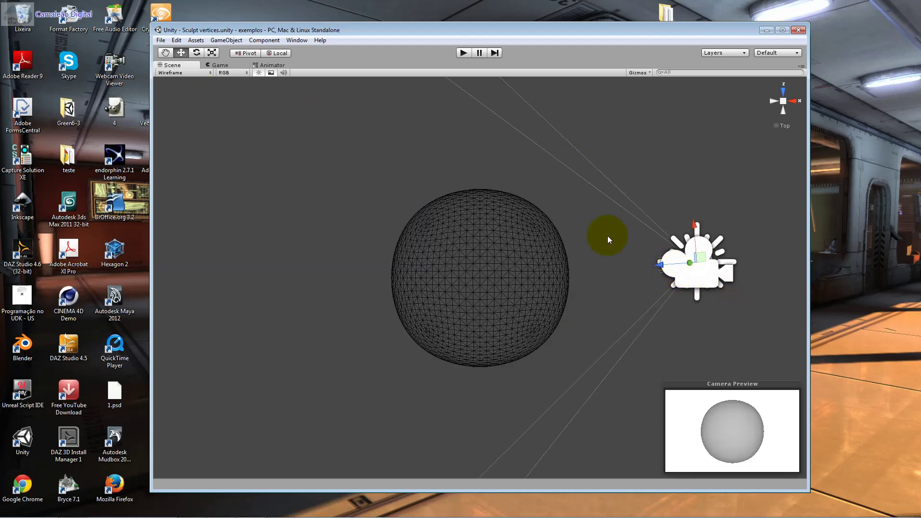
pyautogui.click(297, 41)
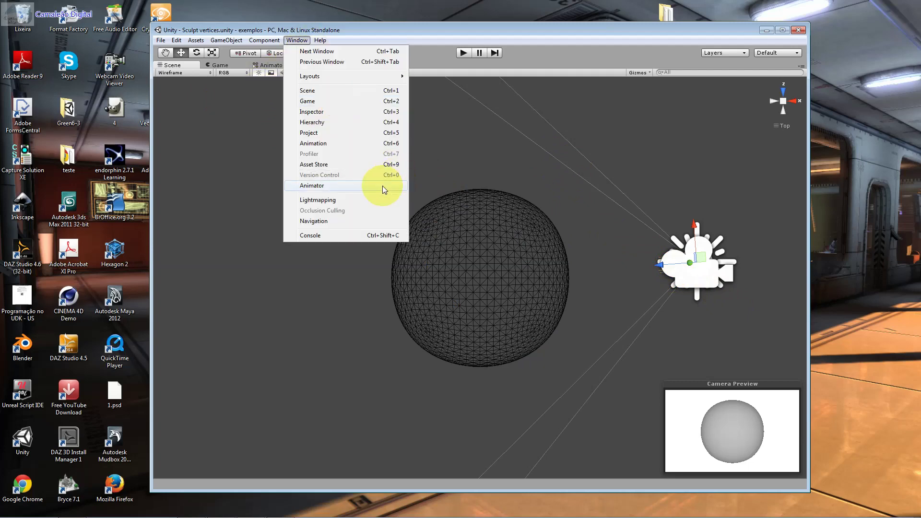
pyautogui.click(377, 112)
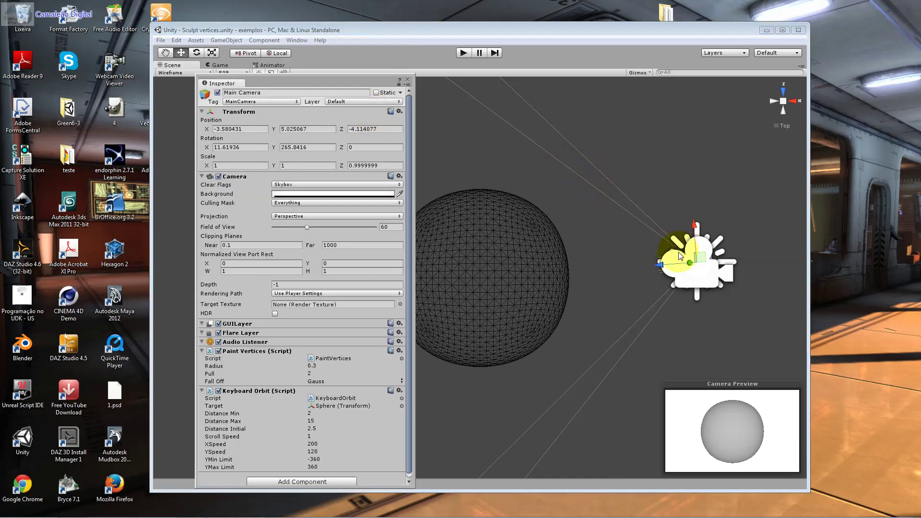
# - Locate the PaintVertices script among the camera's scripts and open it in MonoDevelop
pyautogui.click(360, 358)
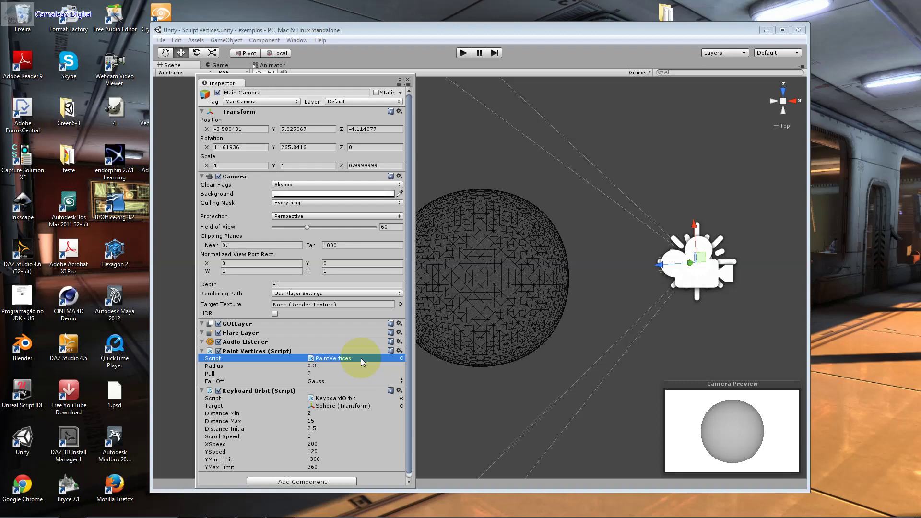
pyautogui.click(353, 398)
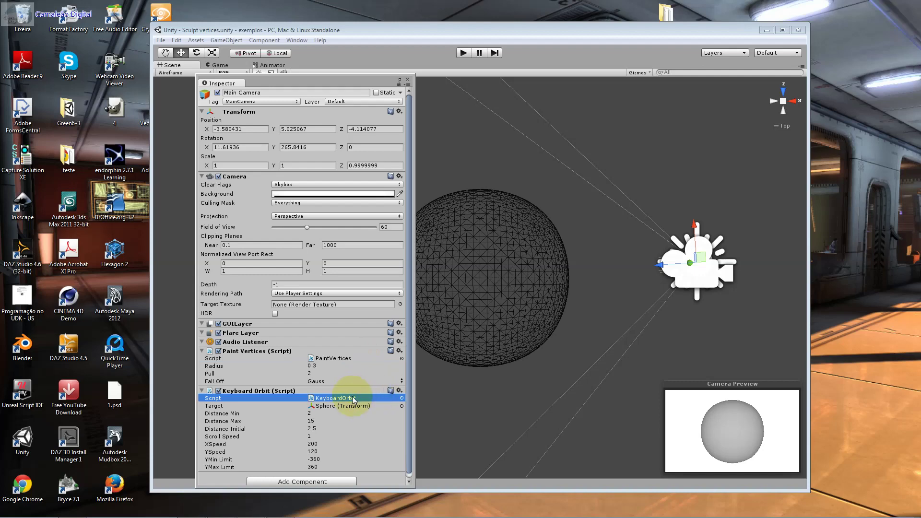
pyautogui.click(350, 361)
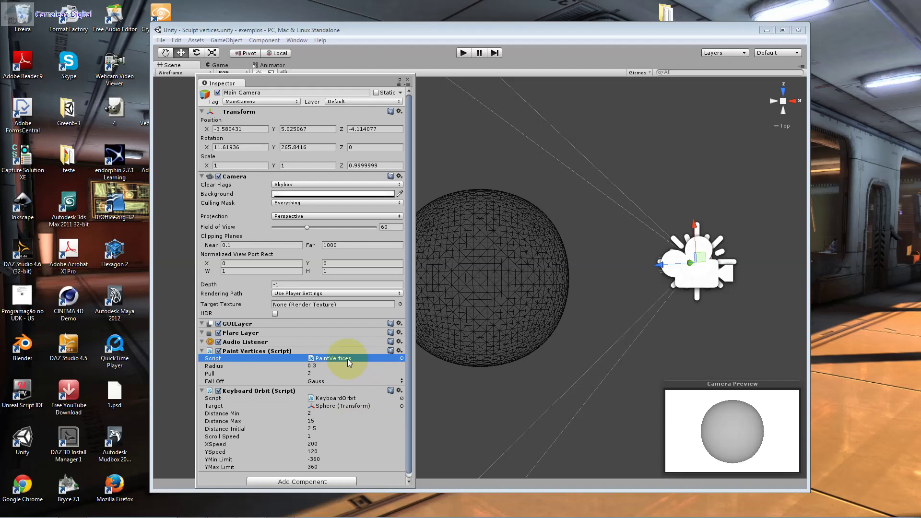
pyautogui.doubleClick(349, 363)
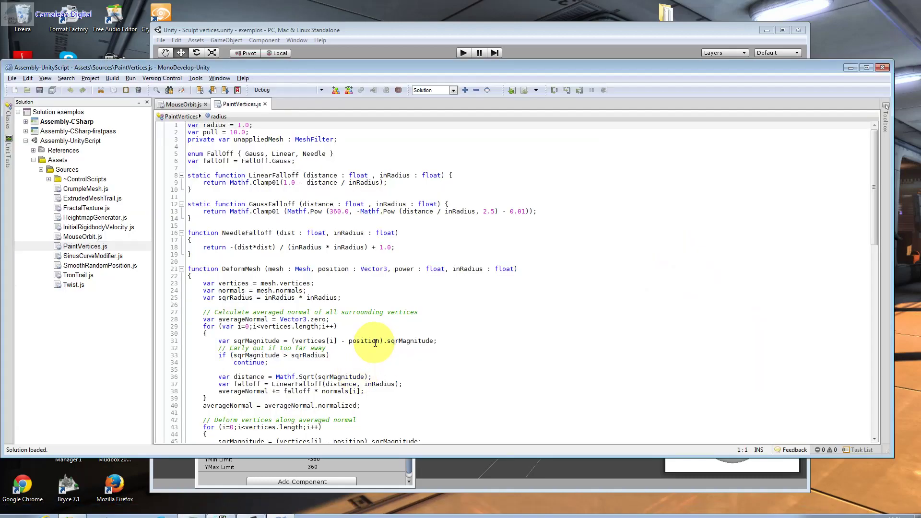
# - Close MouseOrbit.js and scroll PaintVertices.js back to its radius and pull settings
pyautogui.click(375, 342)
pyautogui.click(205, 104)
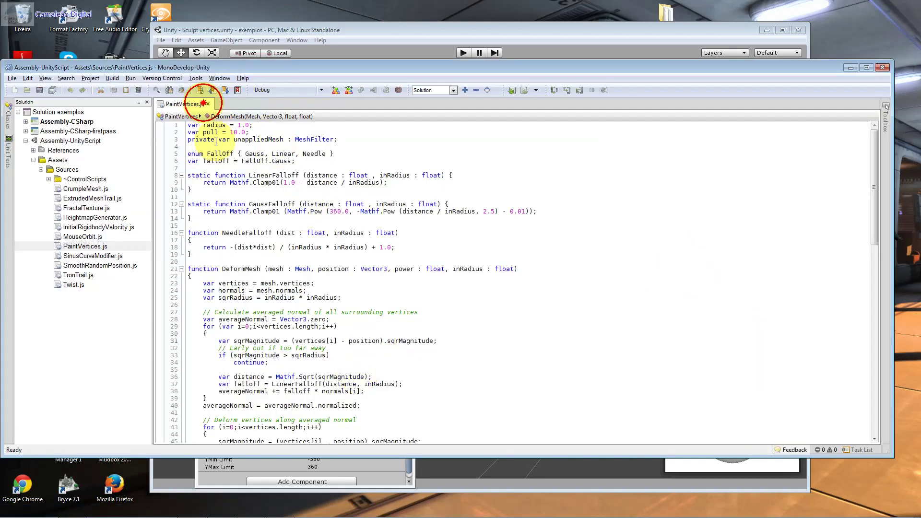
pyautogui.scroll(-7, 226, 140)
pyautogui.scroll(-6, 273, 185)
pyautogui.scroll(-7, 278, 189)
pyautogui.scroll(-4, 279, 194)
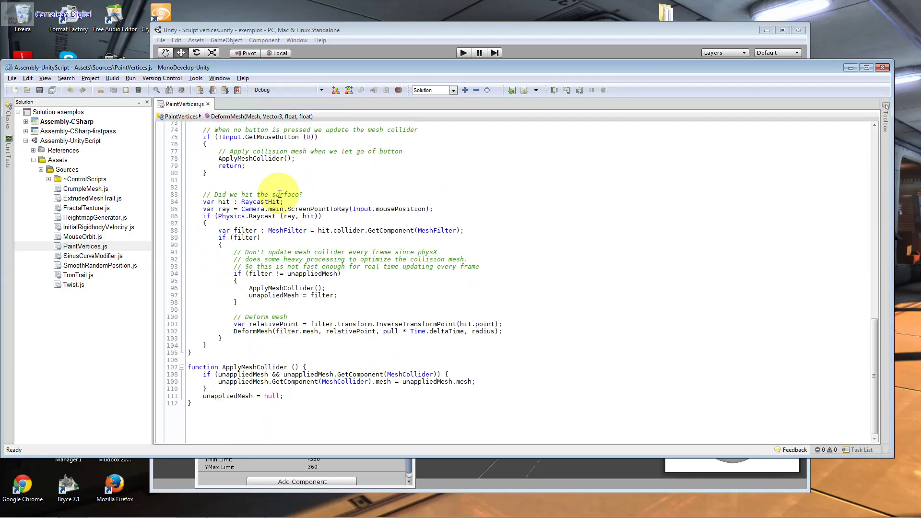
pyautogui.scroll(9, 279, 193)
pyautogui.scroll(8, 279, 194)
pyautogui.scroll(7, 279, 193)
pyautogui.scroll(1, 280, 194)
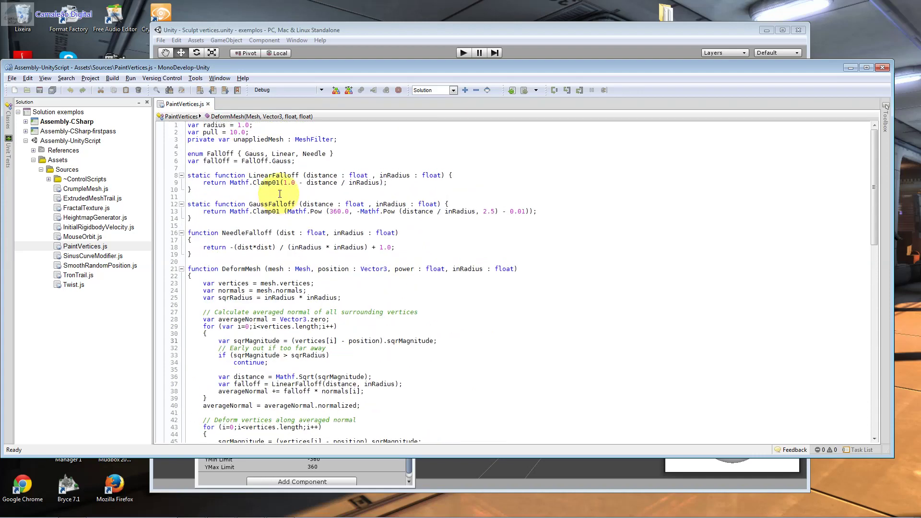
pyautogui.click(286, 168)
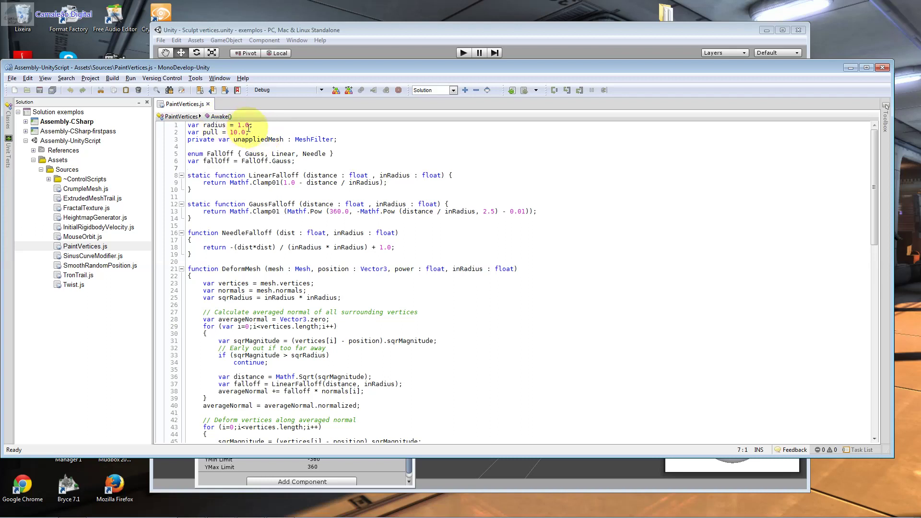
# - Change radius from 1.0 to 0.01, save the script, then undo back to 1.0
pyautogui.moveTo(242, 125); pyautogui.dragTo(238, 125)
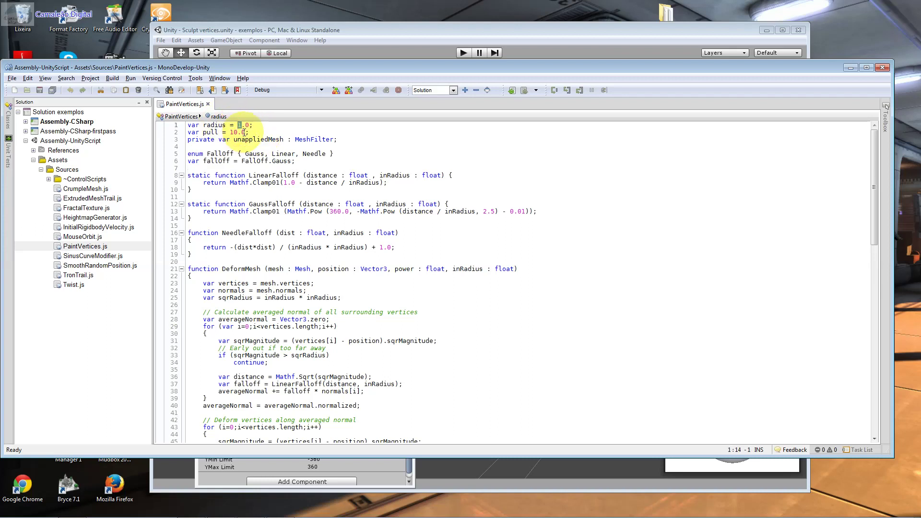
pyautogui.click(240, 133)
pyautogui.click(252, 125)
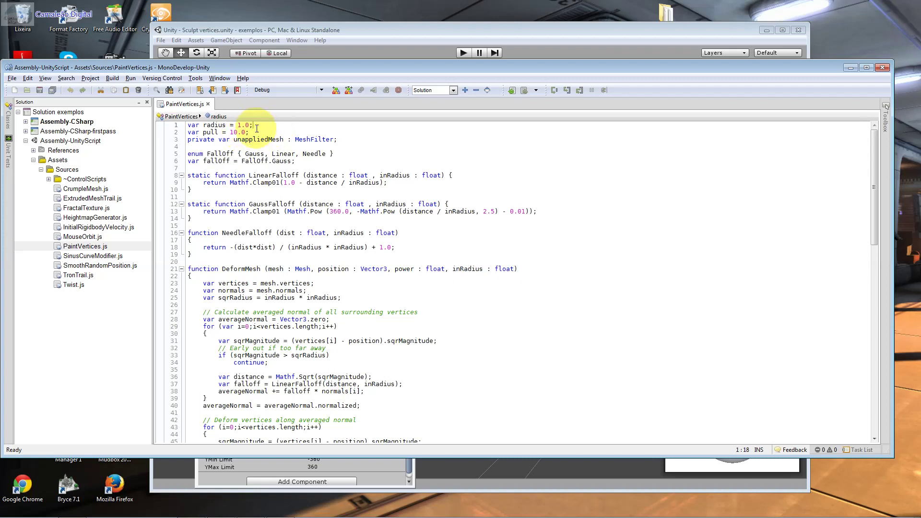
pyautogui.click(251, 127)
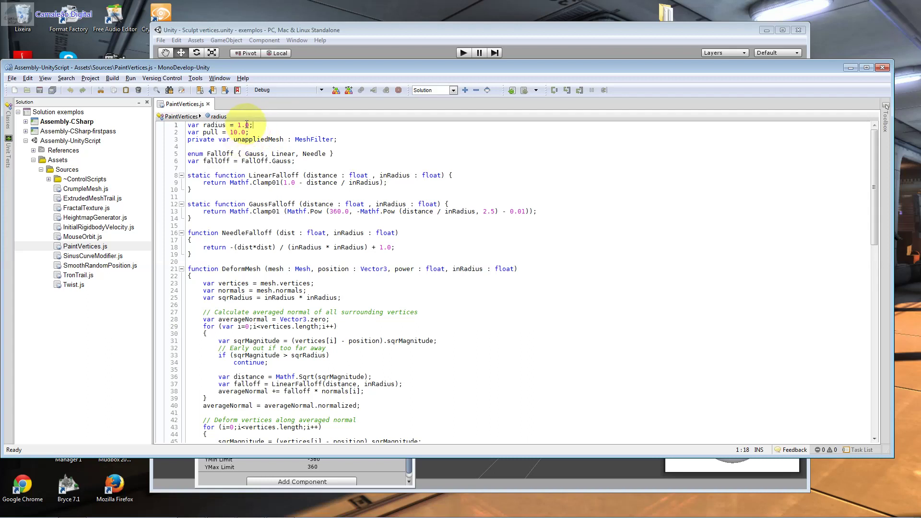
pyautogui.moveTo(242, 125); pyautogui.dragTo(239, 125)
pyautogui.write('0')
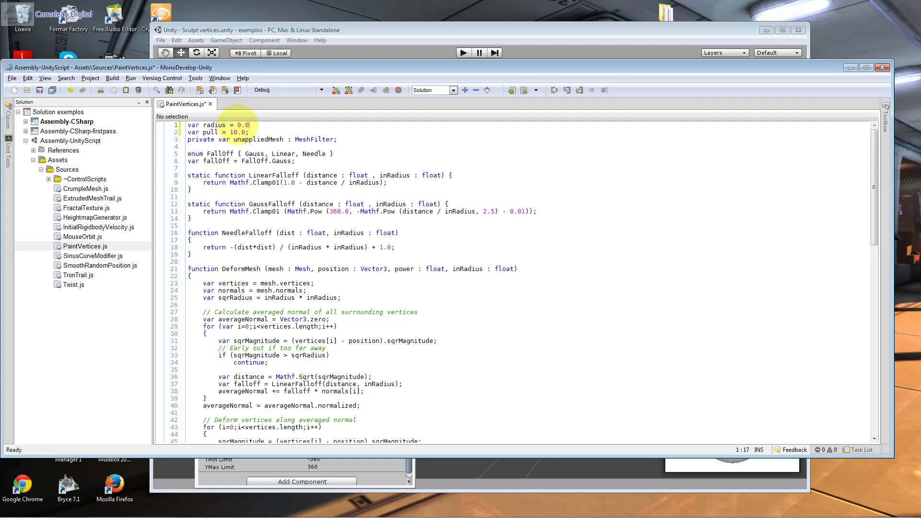
pyautogui.press('Left')
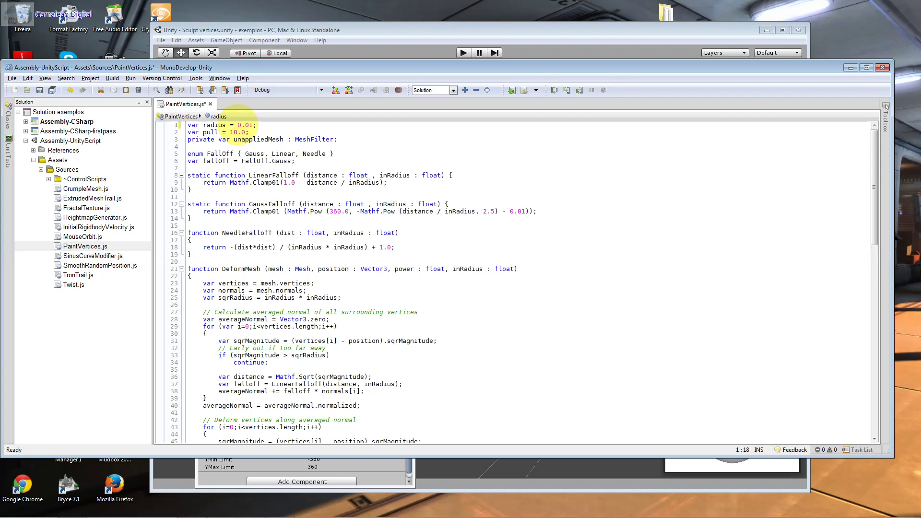
pyautogui.hotkey('ctrl', 's')
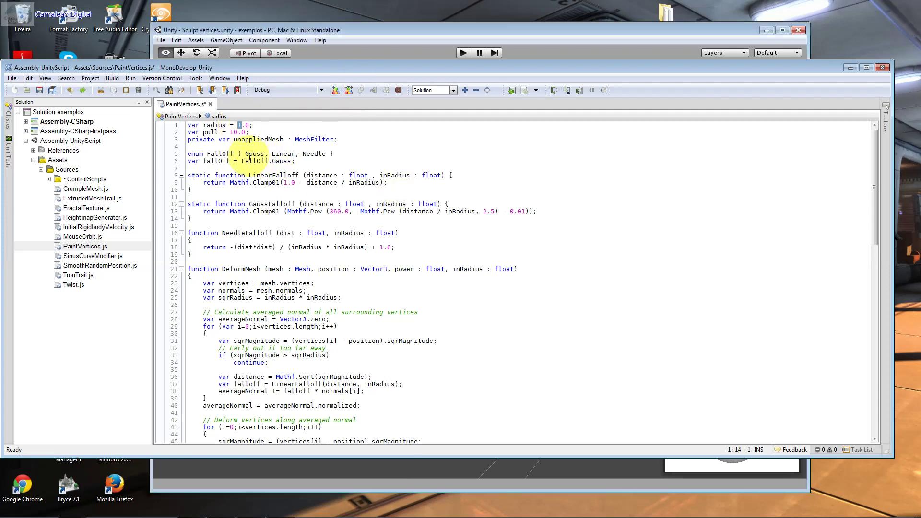
pyautogui.hotkey('ctrl', 'z')
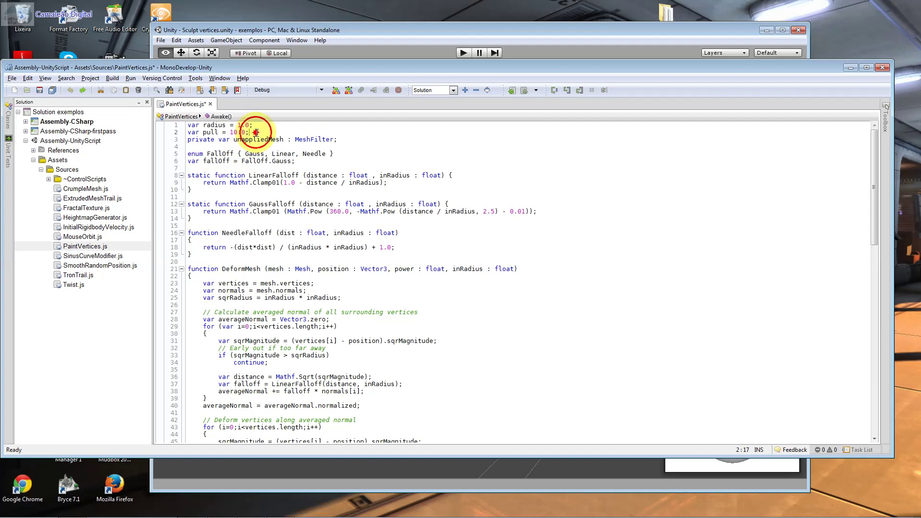
# - Highlight the radius and pull lines, then retype the semicolon after the MeshFilter declaration
pyautogui.moveTo(249, 132); pyautogui.dragTo(187, 125)
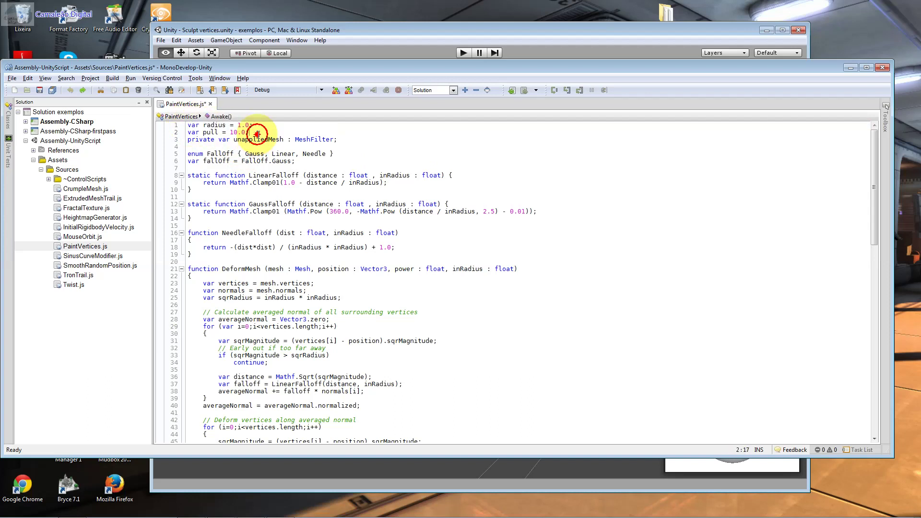
pyautogui.moveTo(250, 132); pyautogui.dragTo(185, 125)
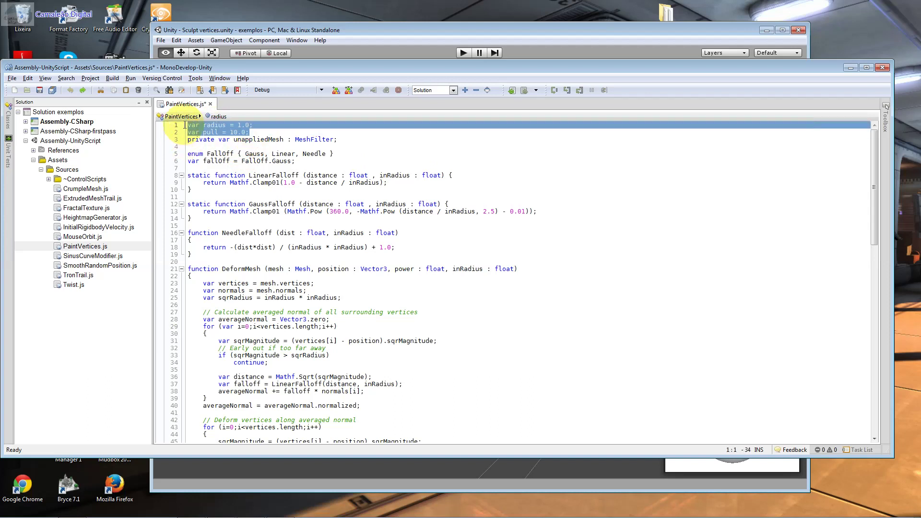
pyautogui.click(351, 143)
pyautogui.press('BackSpace')
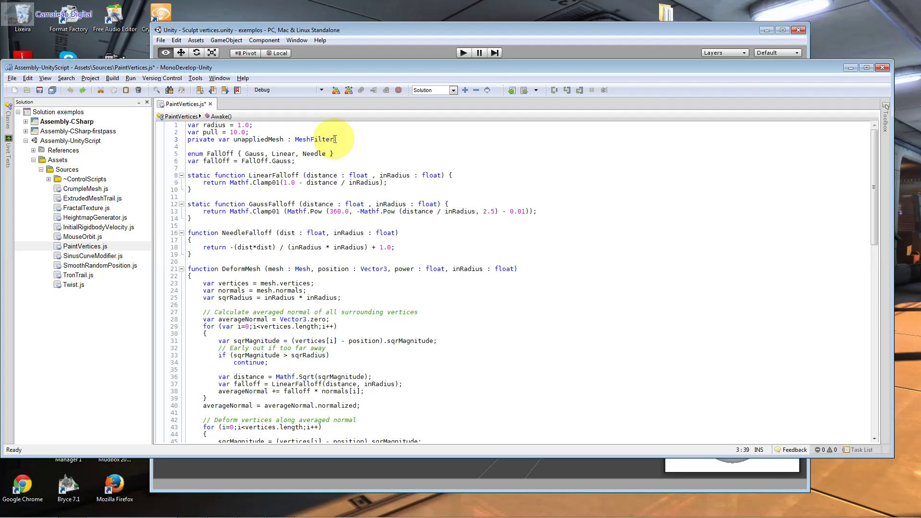
pyautogui.write(';')
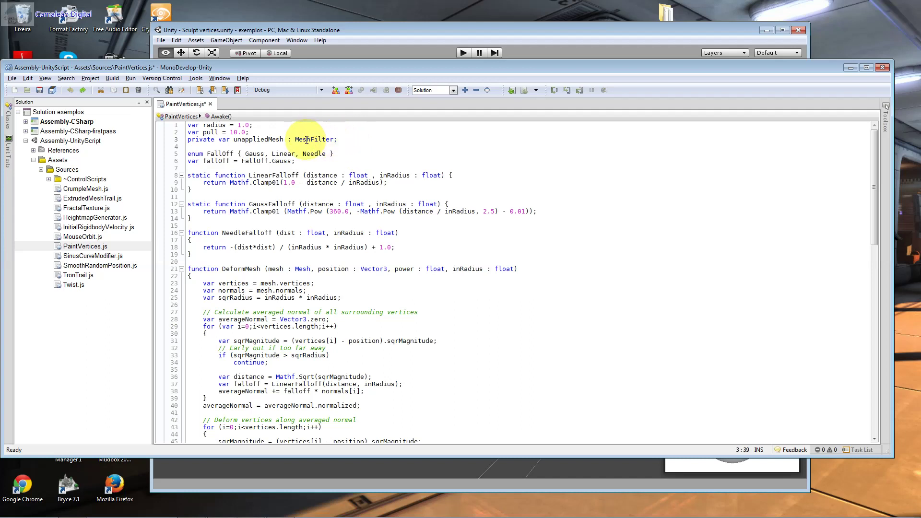
pyautogui.click(282, 141)
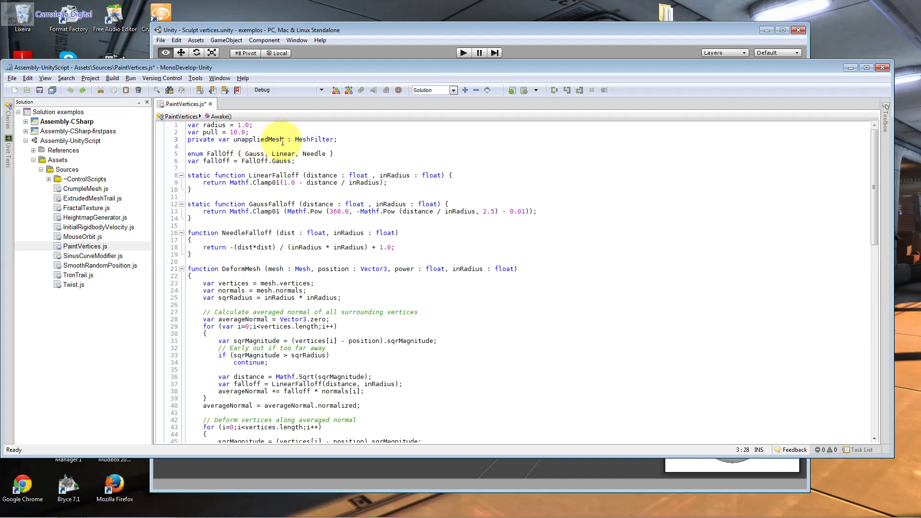
pyautogui.moveTo(281, 140); pyautogui.dragTo(233, 140)
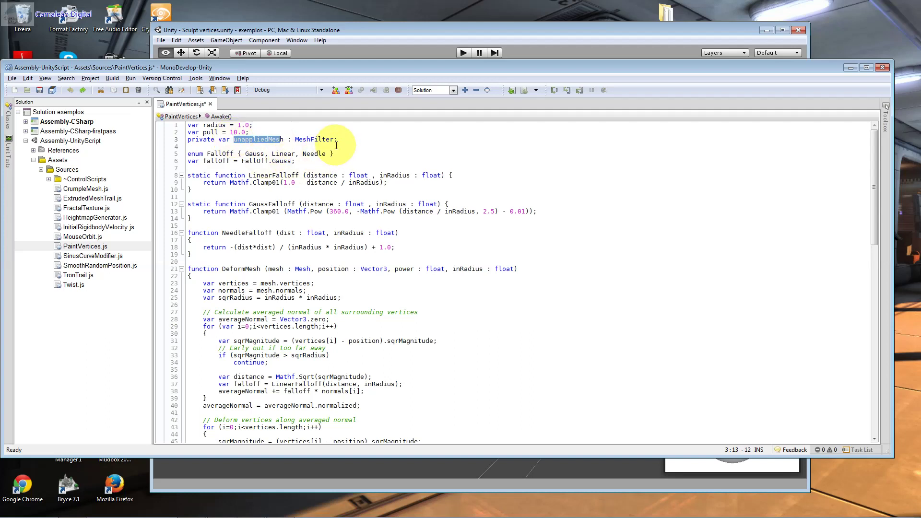
pyautogui.click(218, 140)
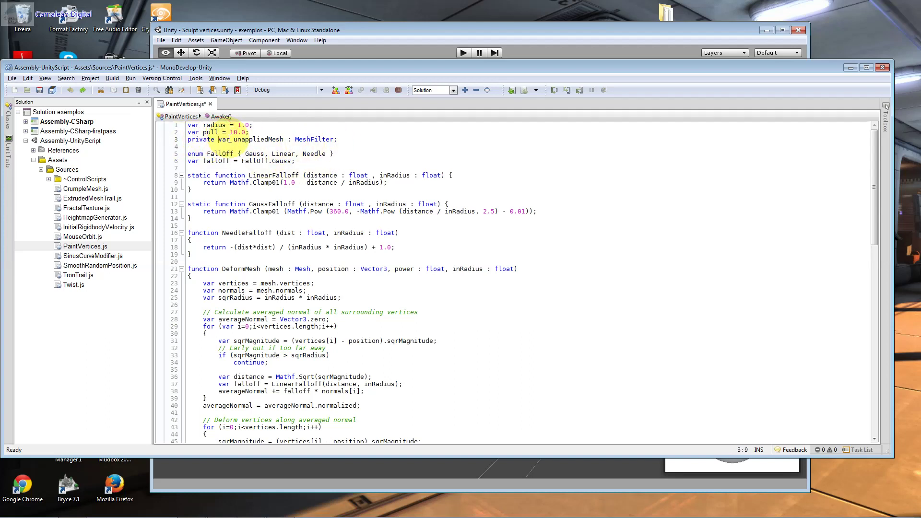
pyautogui.moveTo(230, 139); pyautogui.dragTo(191, 139)
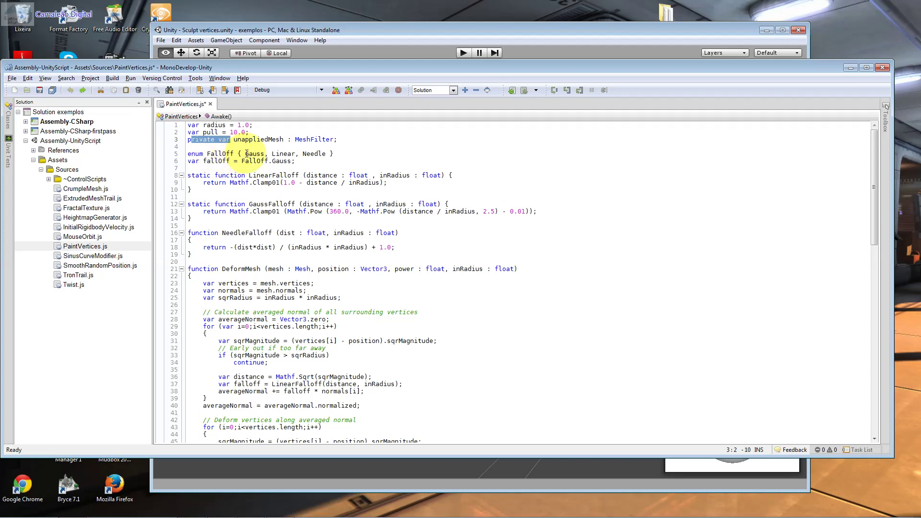
pyautogui.moveTo(330, 154); pyautogui.dragTo(299, 153)
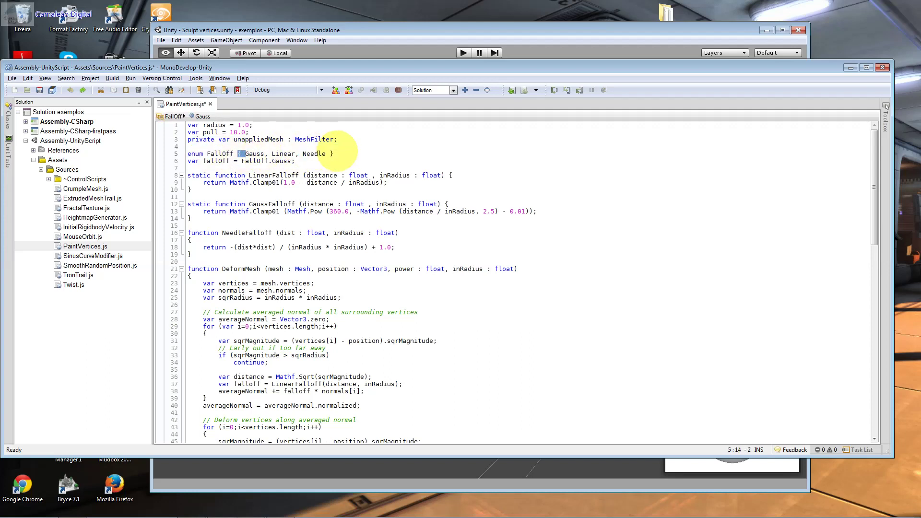
pyautogui.moveTo(335, 154); pyautogui.dragTo(331, 153)
pyautogui.click(238, 153)
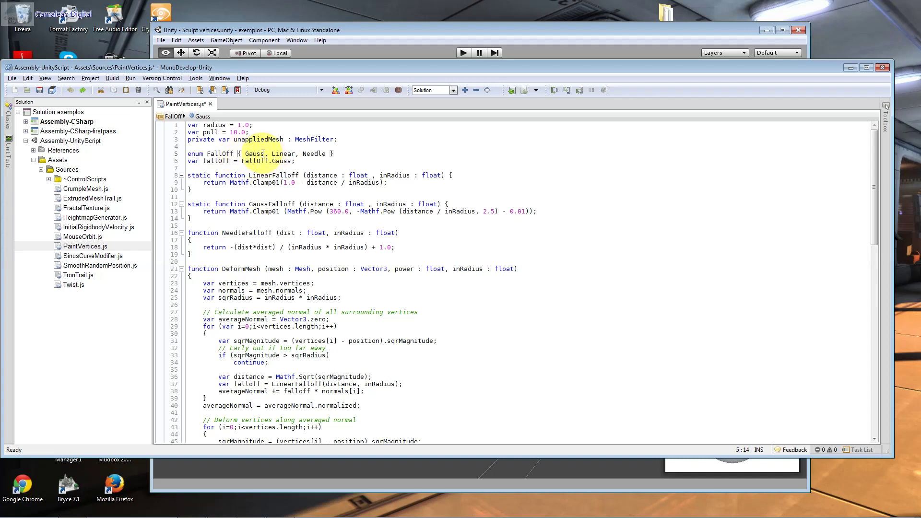
pyautogui.moveTo(260, 154); pyautogui.dragTo(250, 153)
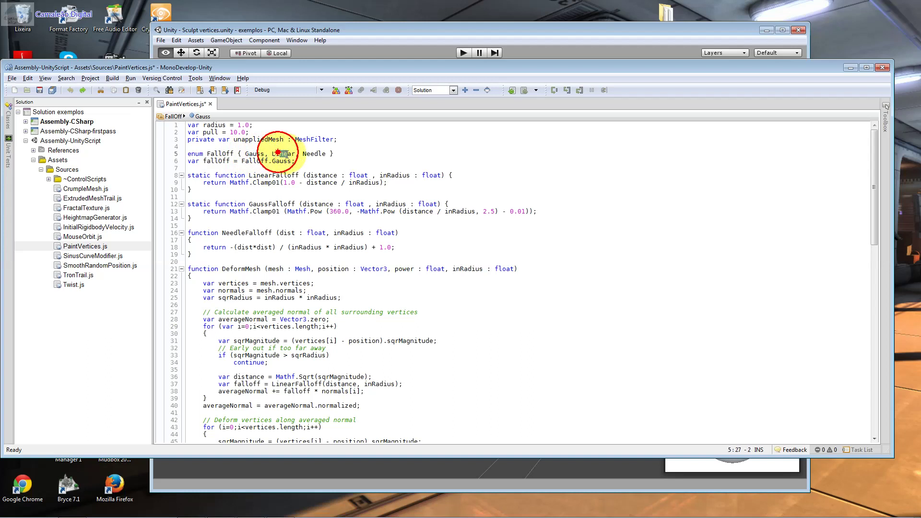
pyautogui.moveTo(318, 153); pyautogui.dragTo(315, 153)
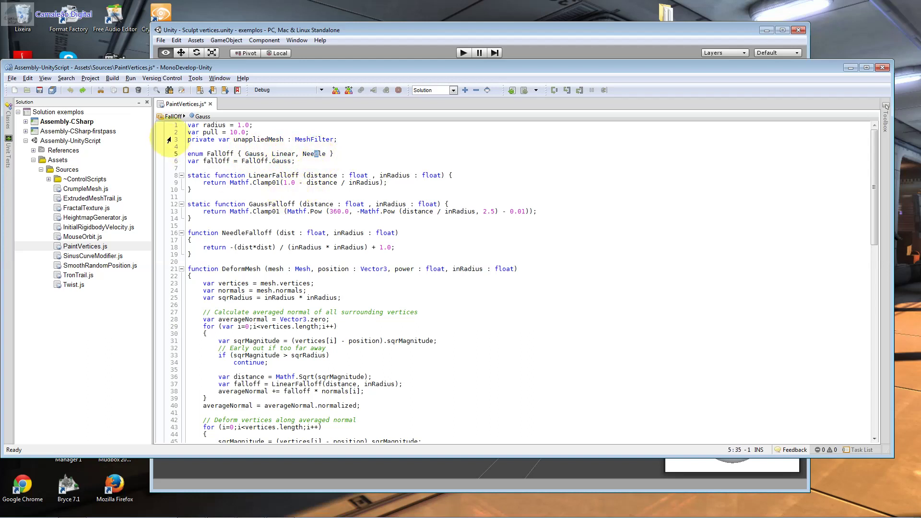
pyautogui.moveTo(207, 153); pyautogui.dragTo(196, 154)
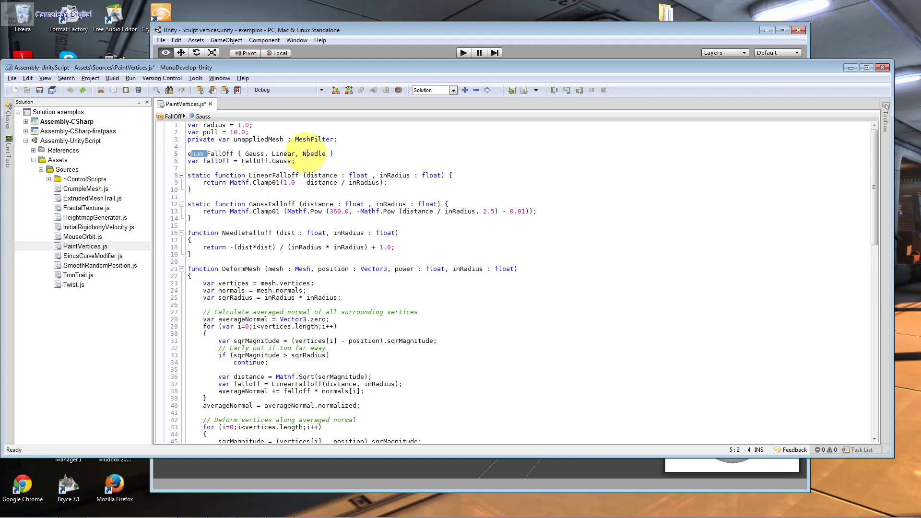
pyautogui.moveTo(332, 154); pyautogui.dragTo(309, 151)
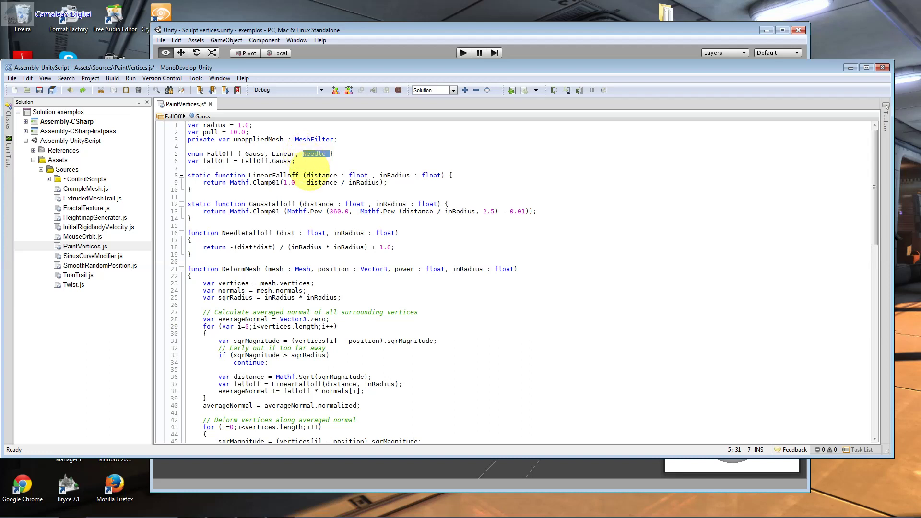
pyautogui.moveTo(299, 154); pyautogui.dragTo(296, 155)
pyautogui.click(293, 168)
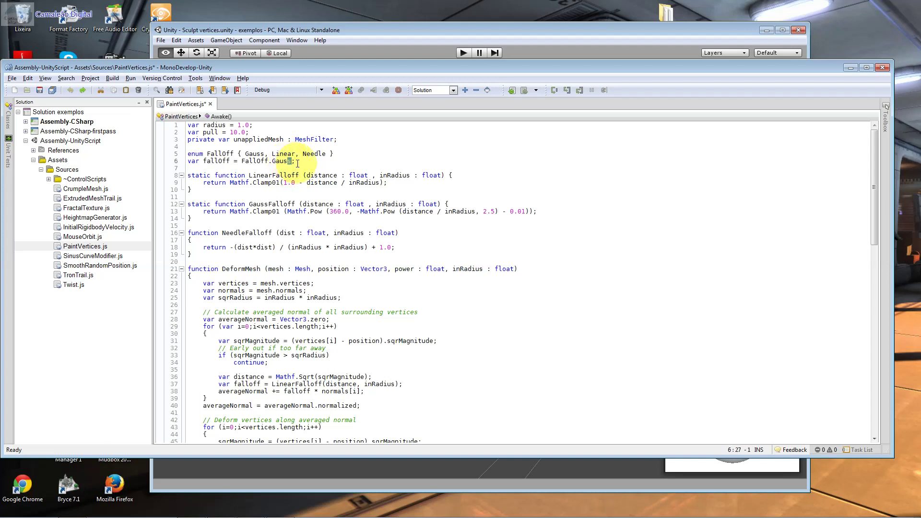
pyautogui.moveTo(296, 162); pyautogui.dragTo(292, 162)
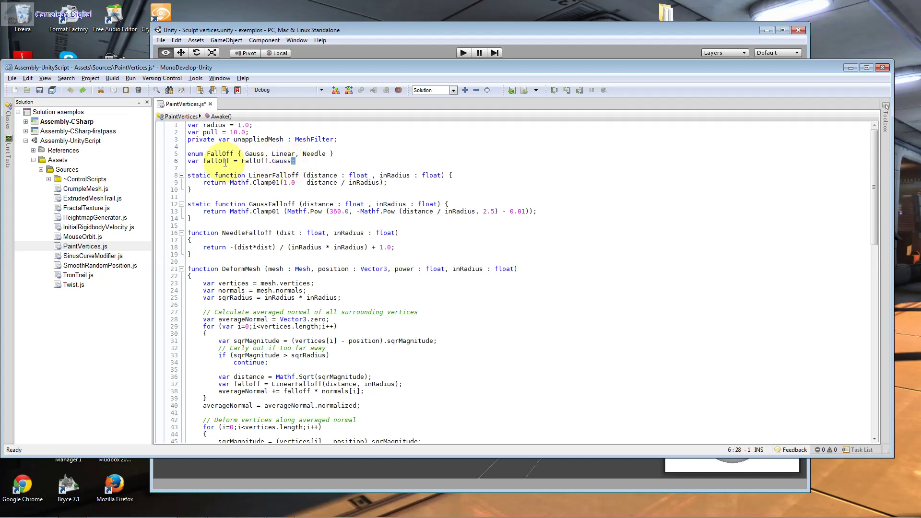
pyautogui.moveTo(230, 162); pyautogui.dragTo(215, 161)
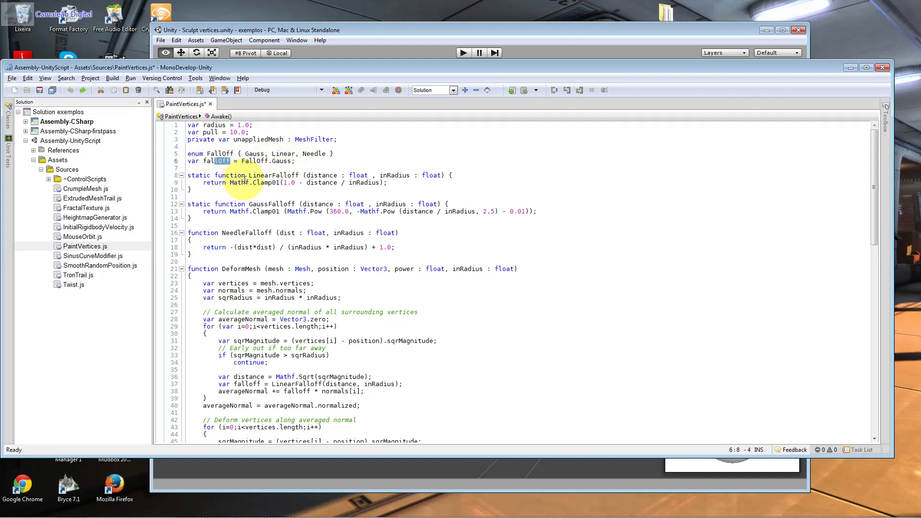
pyautogui.click(451, 177)
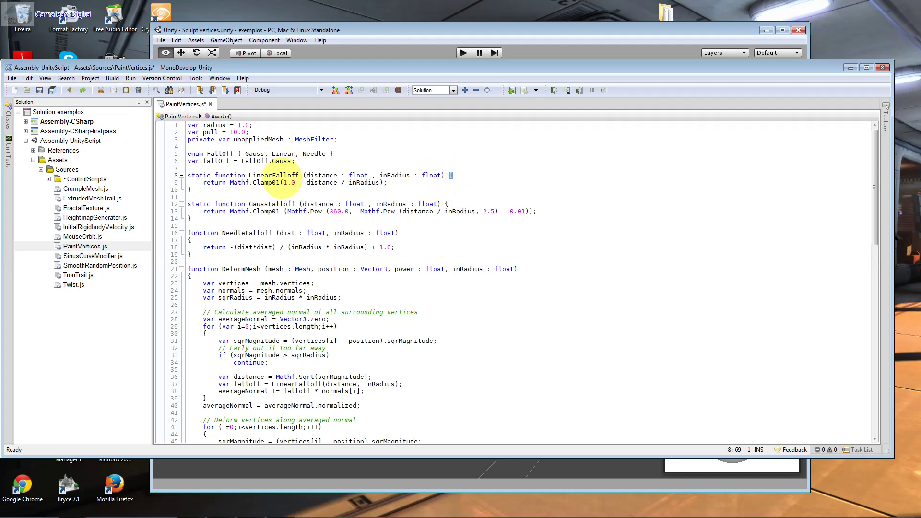
pyautogui.moveTo(299, 175); pyautogui.dragTo(250, 172)
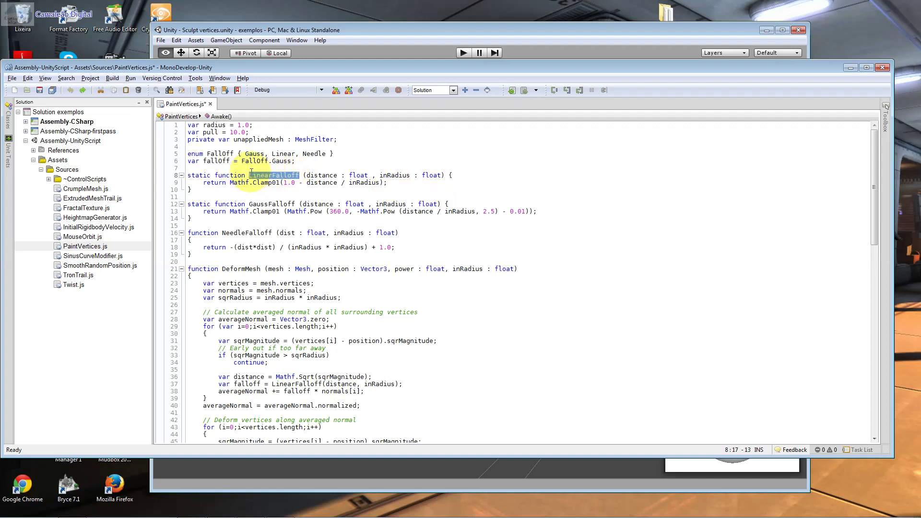
pyautogui.click(342, 175)
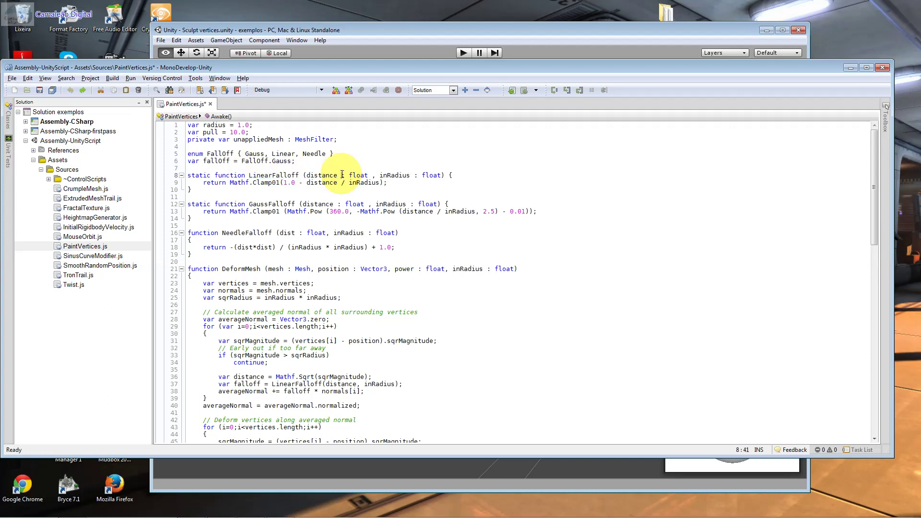
pyautogui.moveTo(347, 176); pyautogui.dragTo(312, 173)
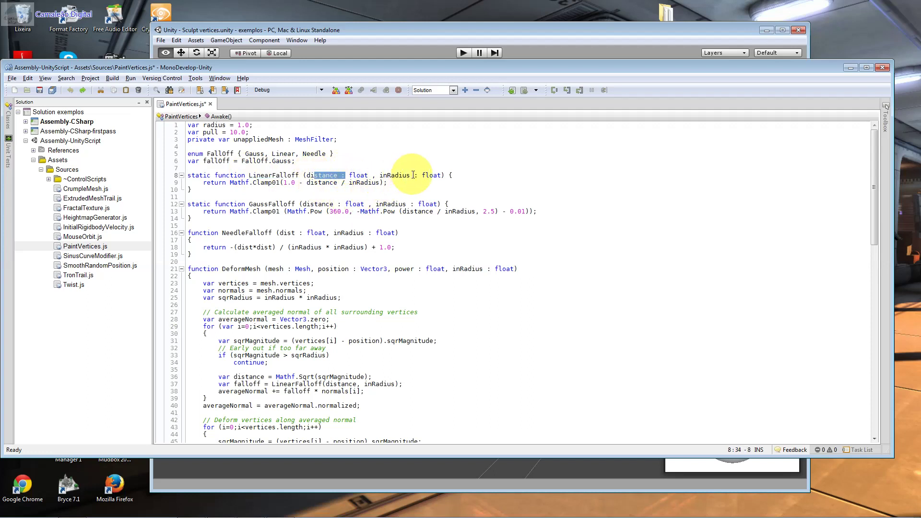
pyautogui.moveTo(410, 175); pyautogui.dragTo(382, 176)
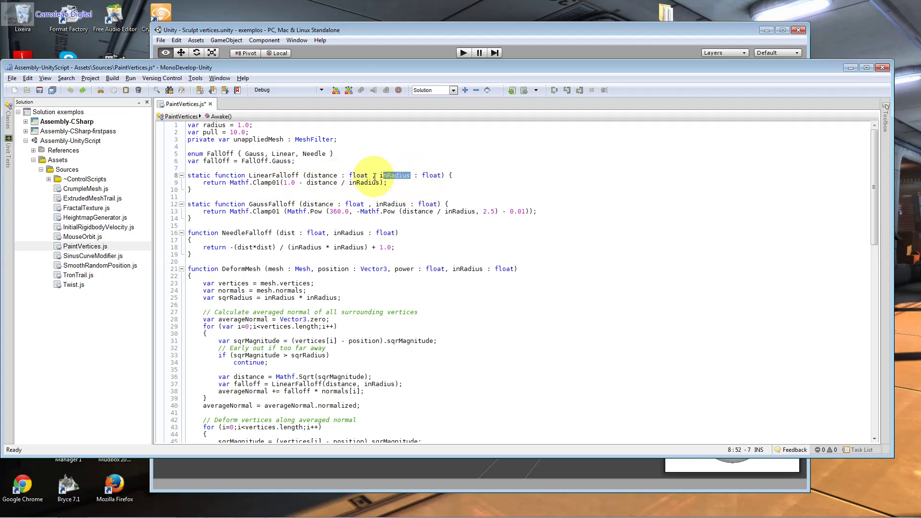
pyautogui.moveTo(387, 182); pyautogui.dragTo(334, 183)
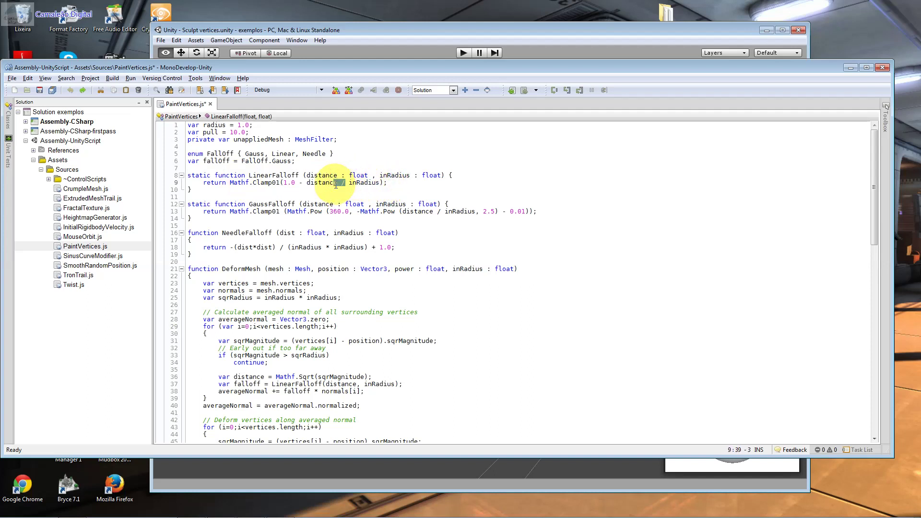
pyautogui.click(301, 185)
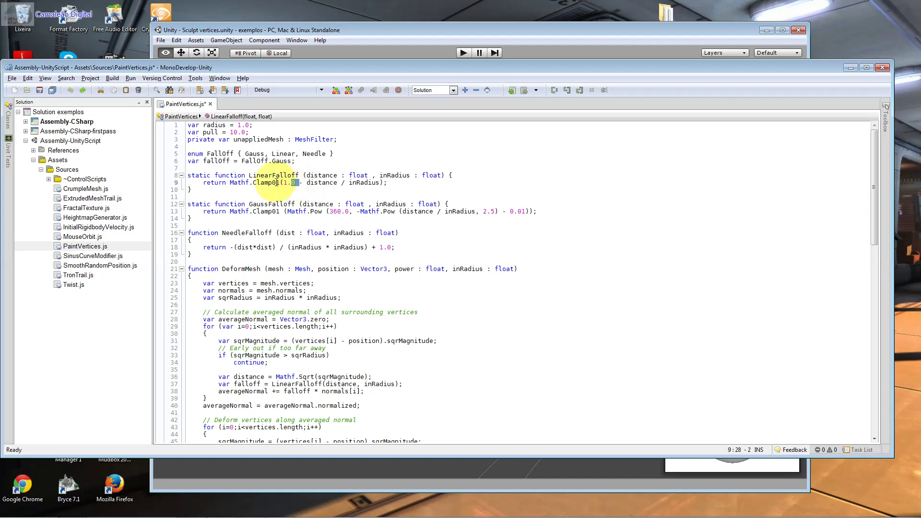
pyautogui.click(282, 182)
pyautogui.click(281, 183)
pyautogui.moveTo(281, 183); pyautogui.dragTo(259, 184)
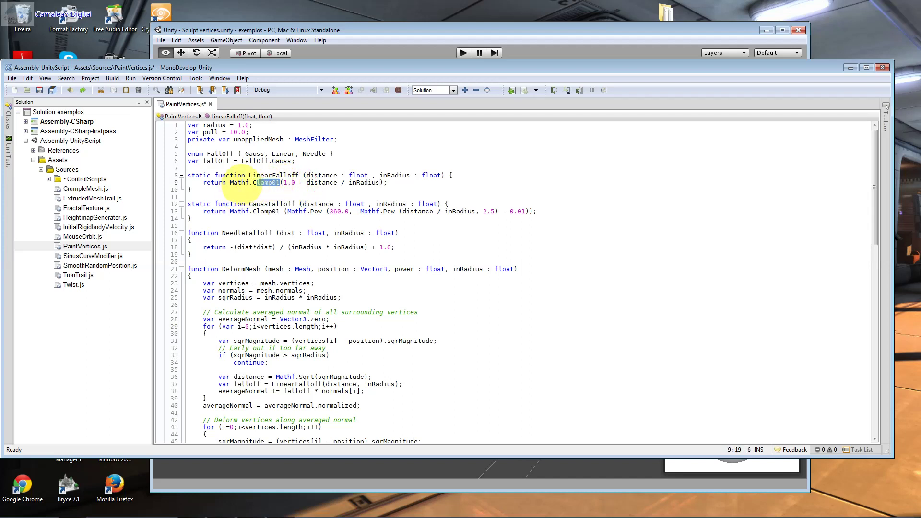
pyautogui.moveTo(250, 182); pyautogui.dragTo(231, 187)
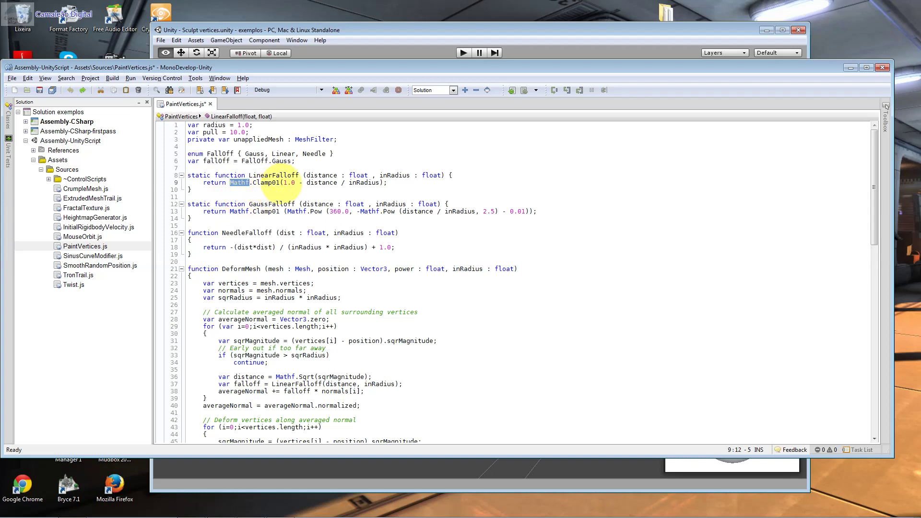
pyautogui.click(378, 182)
pyautogui.moveTo(377, 182); pyautogui.dragTo(266, 184)
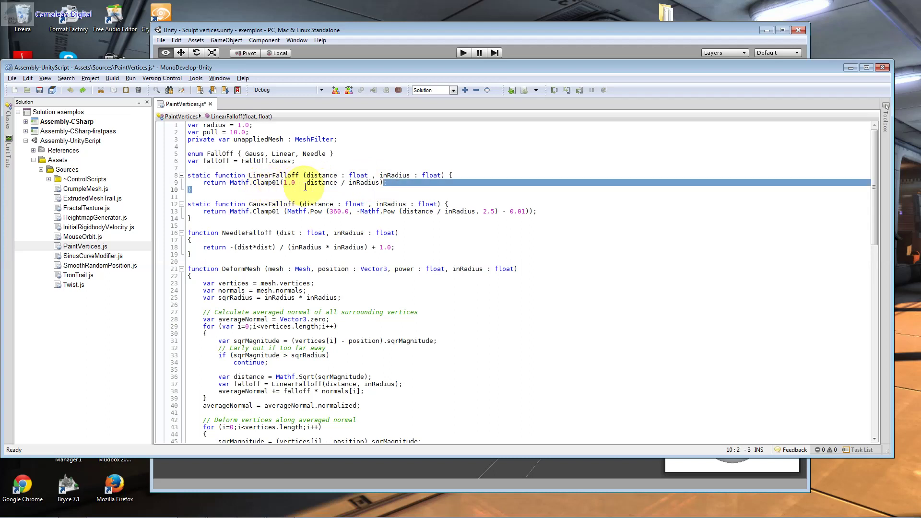
pyautogui.keyDown('shift'); pyautogui.click(304, 183); pyautogui.keyUp('shift')
pyautogui.moveTo(294, 183); pyautogui.dragTo(286, 182)
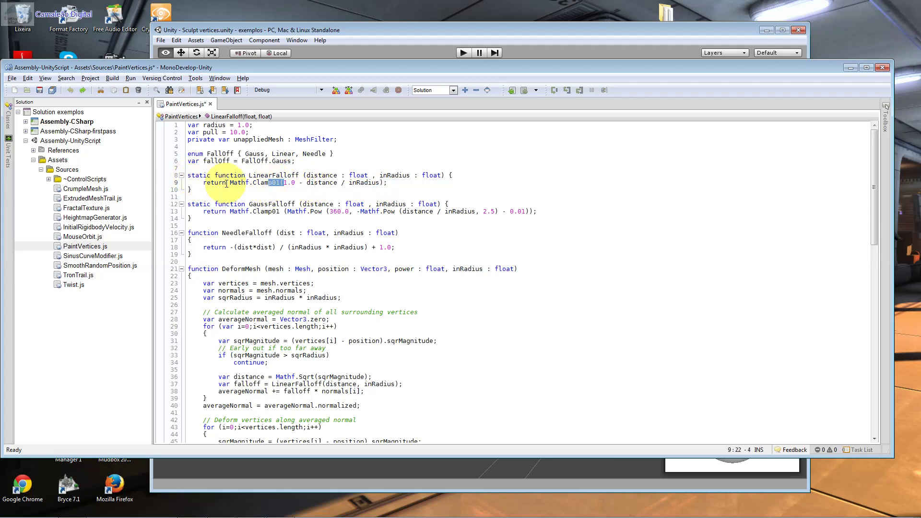
pyautogui.moveTo(222, 183); pyautogui.dragTo(207, 183)
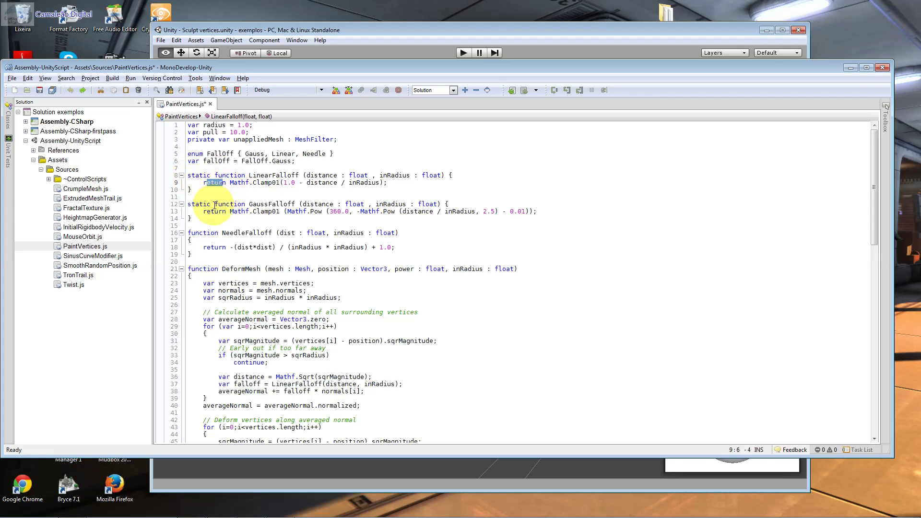
# - Save PaintVertices.js and point out the GaussFalloff function signature and parameter types
pyautogui.click(460, 247)
pyautogui.hotkey('ctrl', 's')
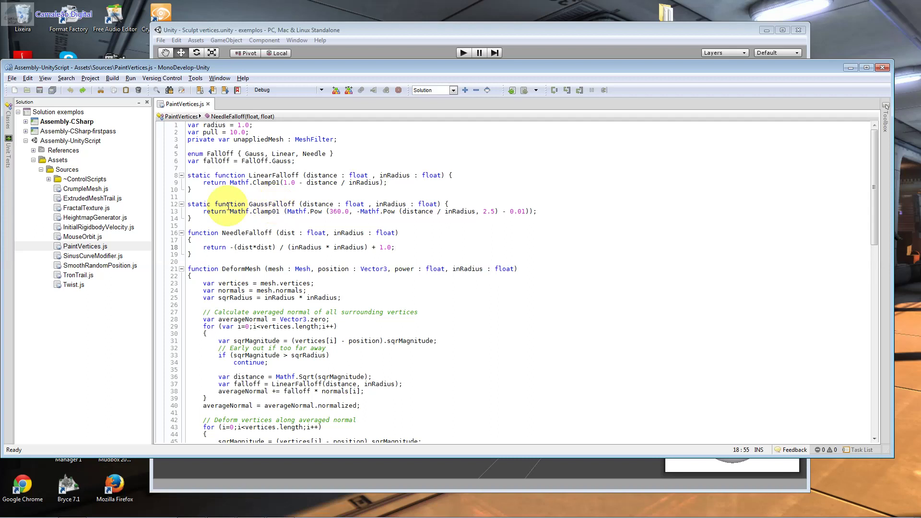
pyautogui.moveTo(245, 204)
pyautogui.mouseDown()
pyautogui.moveTo(187, 205)
pyautogui.moveTo(249, 184)
pyautogui.mouseUp()
pyautogui.click(245, 196)
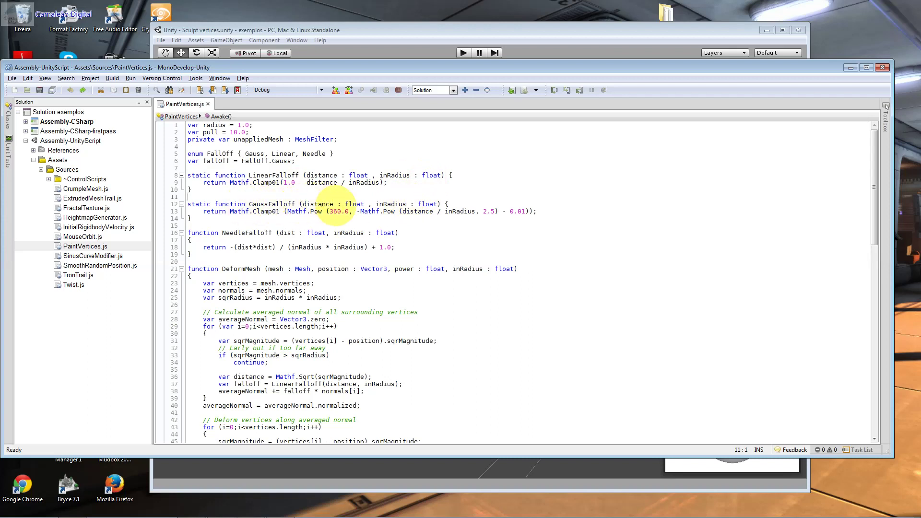
pyautogui.click(358, 203)
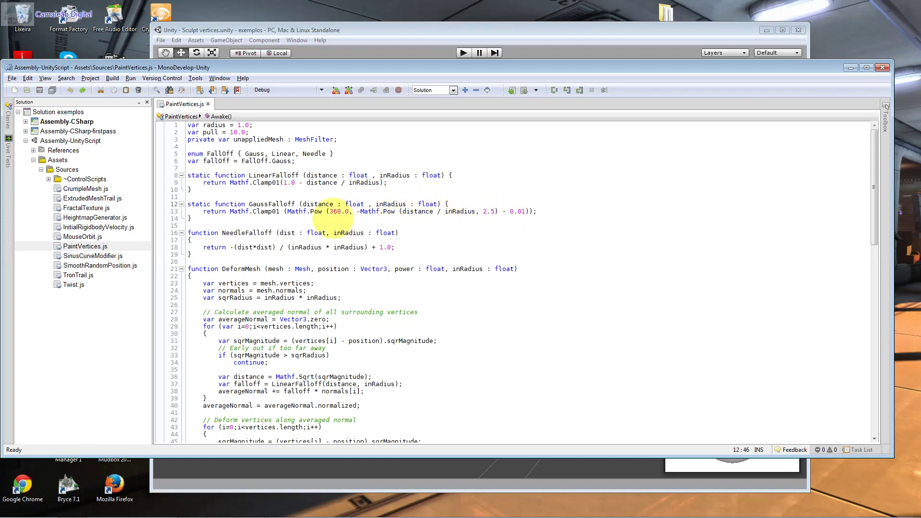
# - Highlight GaussFalloff's formula parts: Mathf.Pow, 360.0 base, distance / inRadius, 2.5, and minus 0.01
pyautogui.doubleClick(314, 211)
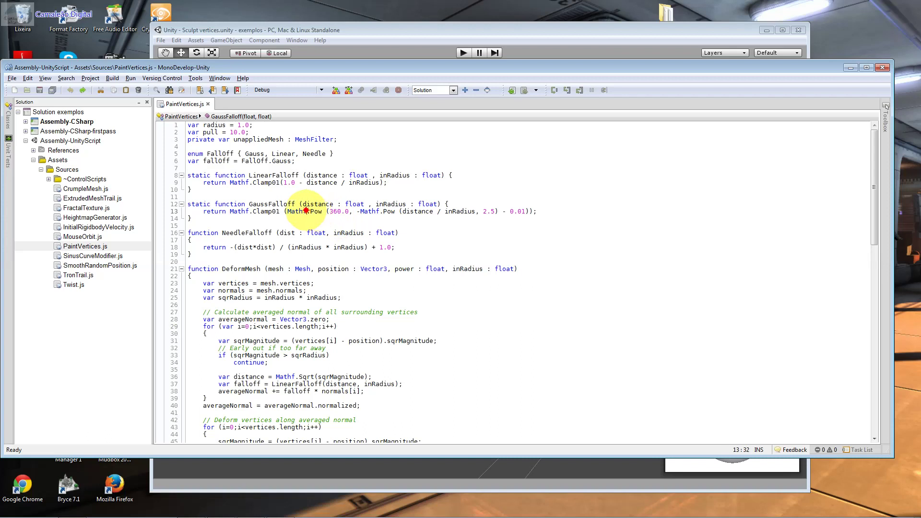
pyautogui.doubleClick(295, 211)
pyautogui.moveTo(302, 211); pyautogui.dragTo(334, 212)
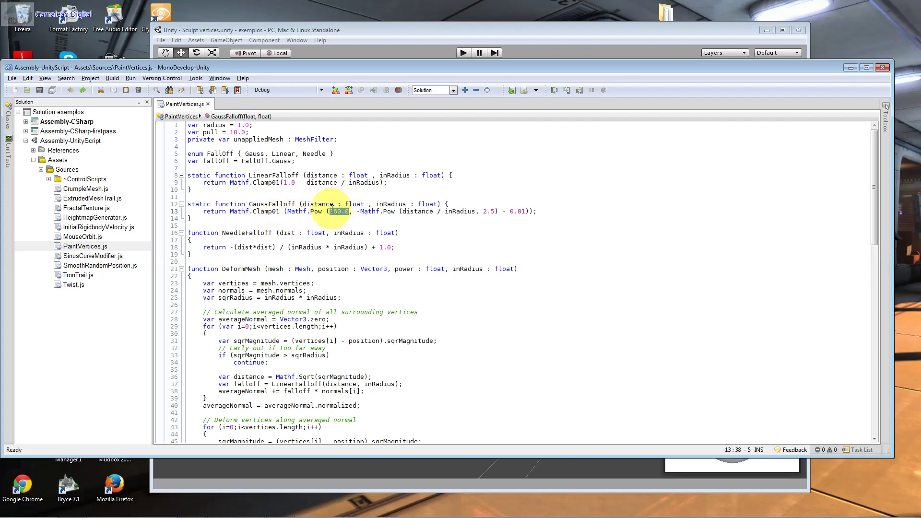
pyautogui.moveTo(392, 211); pyautogui.dragTo(356, 211)
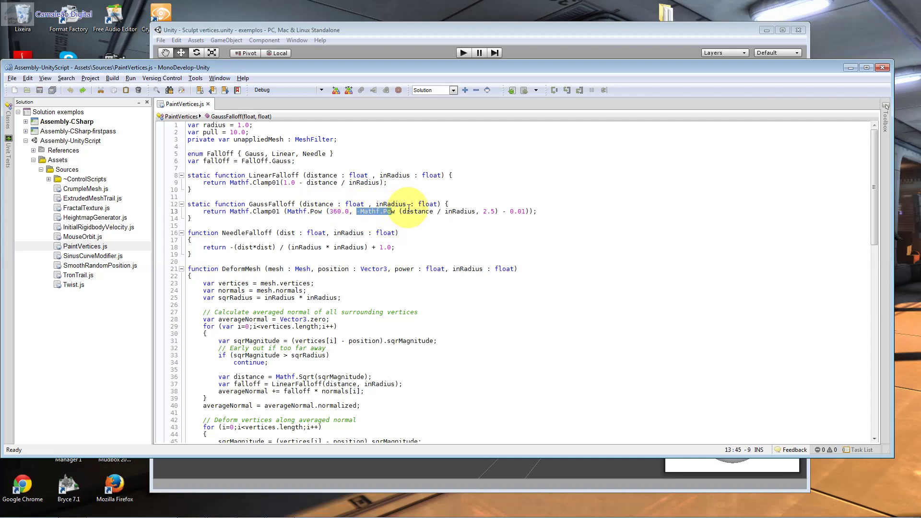
pyautogui.moveTo(437, 211); pyautogui.dragTo(425, 211)
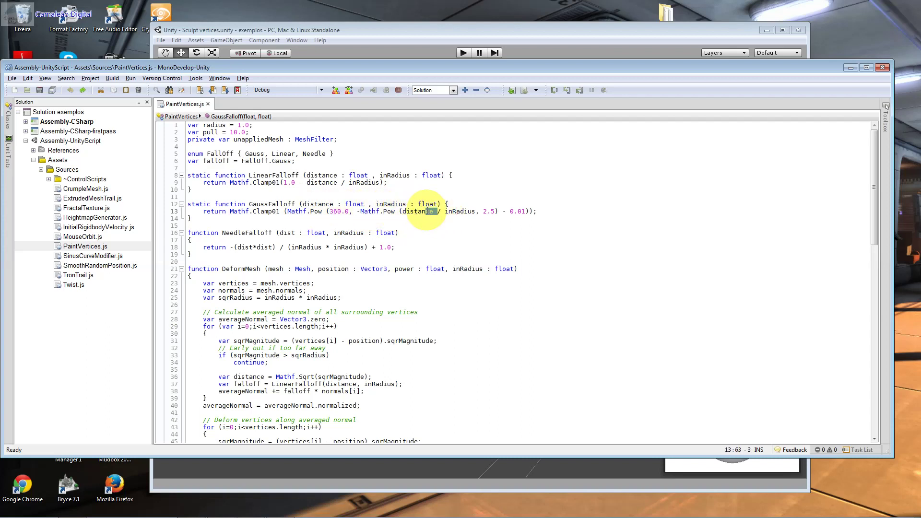
pyautogui.moveTo(496, 211); pyautogui.dragTo(407, 213)
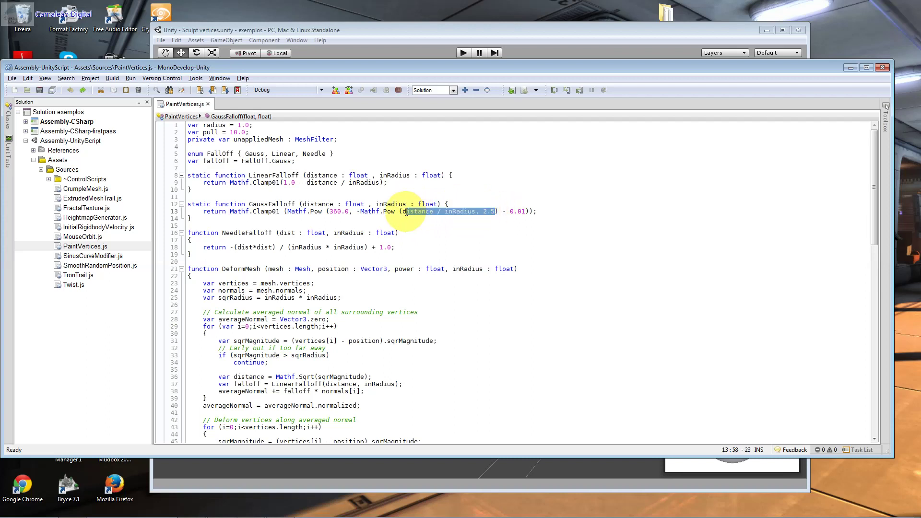
pyautogui.click(494, 211)
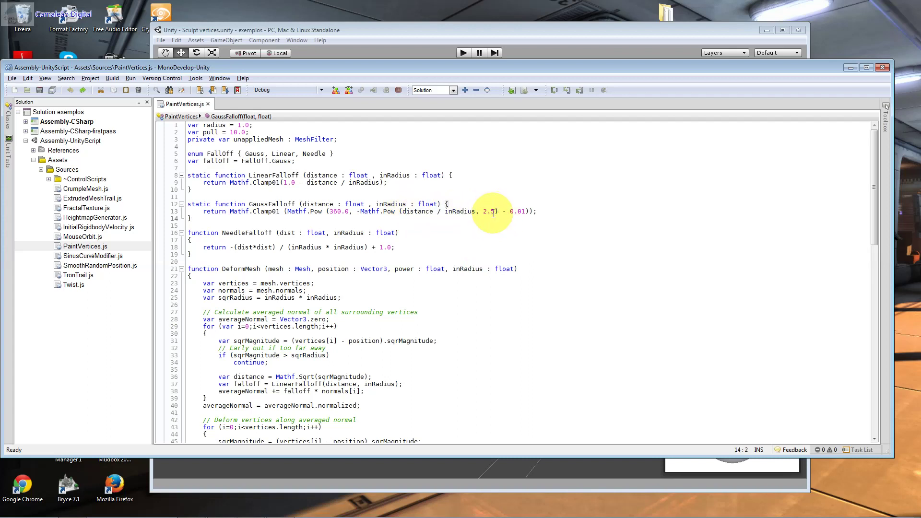
pyautogui.doubleClick(503, 211)
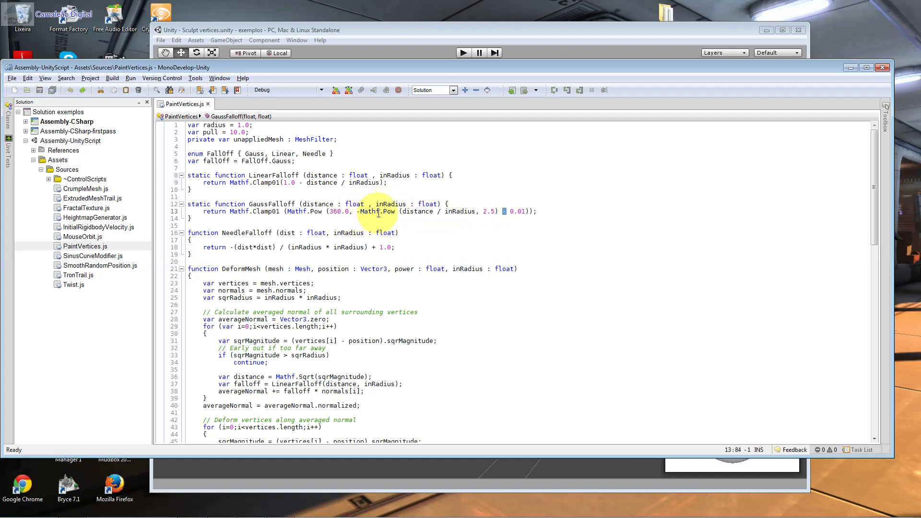
pyautogui.doubleClick(346, 211)
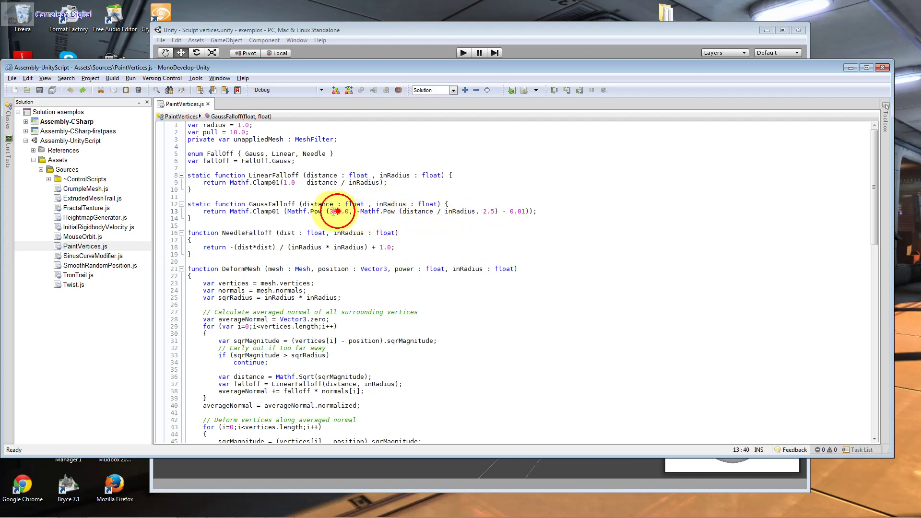
pyautogui.doubleClick(346, 212)
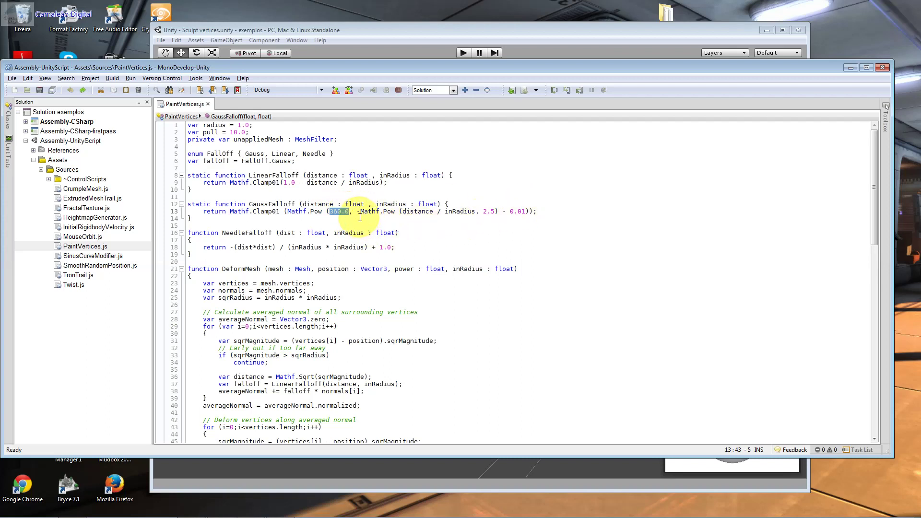
pyautogui.moveTo(356, 211); pyautogui.dragTo(514, 211)
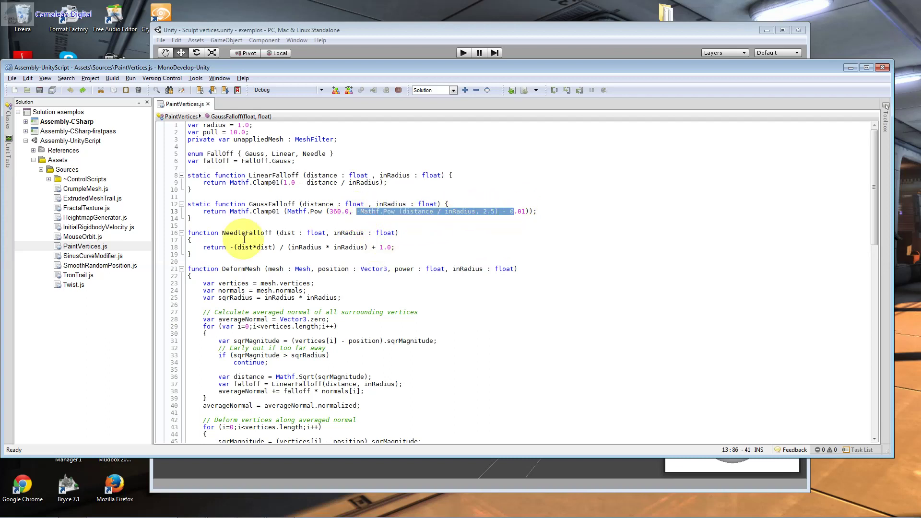
pyautogui.moveTo(288, 212)
pyautogui.mouseDown()
pyautogui.moveTo(264, 212)
pyautogui.moveTo(230, 233)
pyautogui.mouseUp()
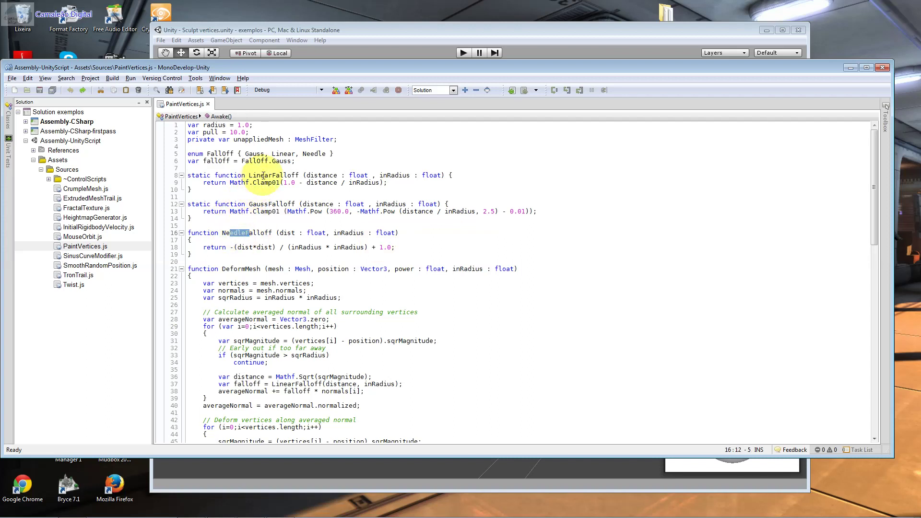
pyautogui.moveTo(265, 176)
pyautogui.mouseDown()
pyautogui.moveTo(289, 184)
pyautogui.moveTo(278, 205)
pyautogui.moveTo(312, 233)
pyautogui.mouseUp()
pyautogui.click(272, 233)
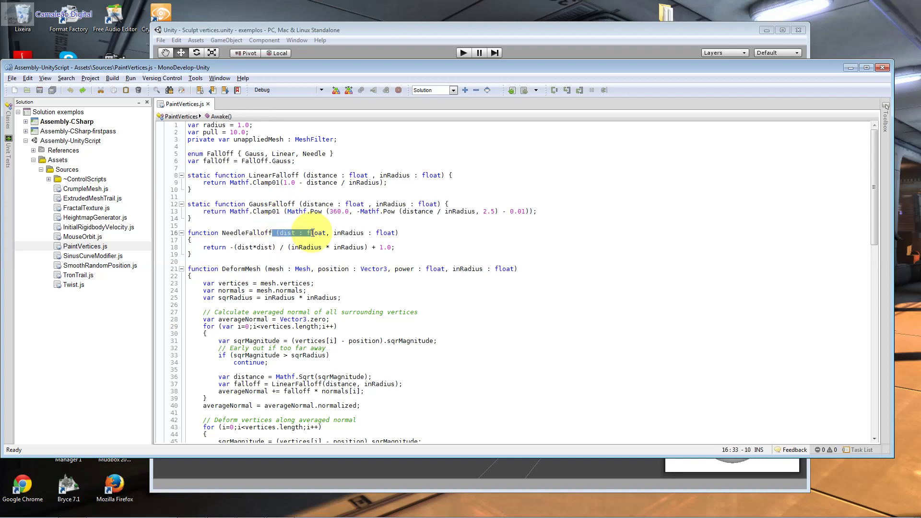
pyautogui.click(392, 247)
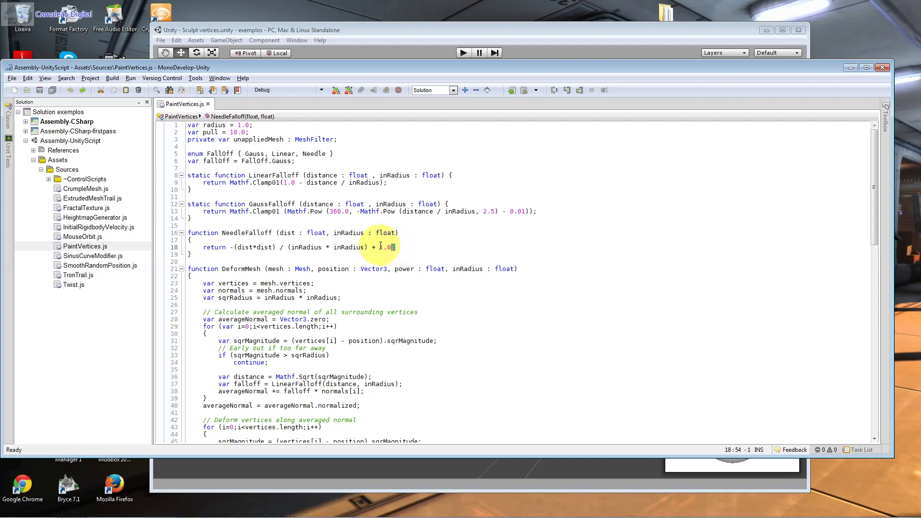
pyautogui.click(272, 247)
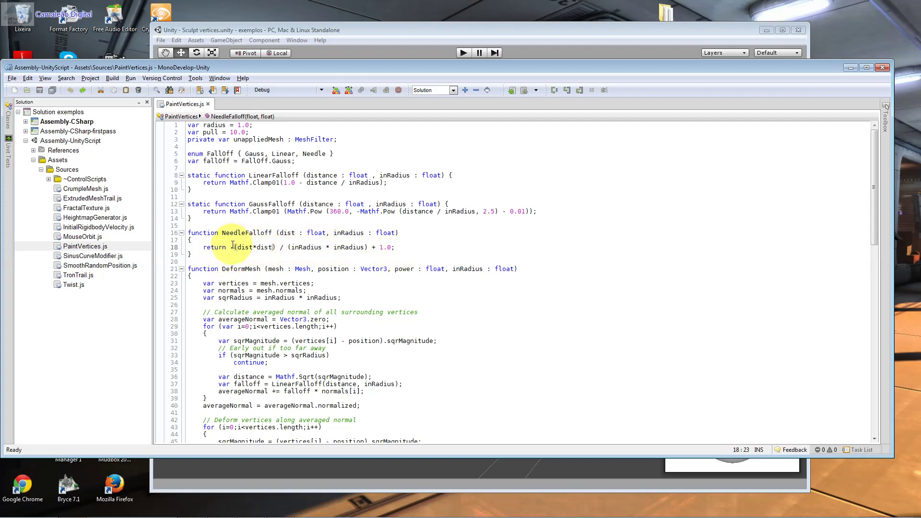
pyautogui.moveTo(231, 247); pyautogui.dragTo(226, 247)
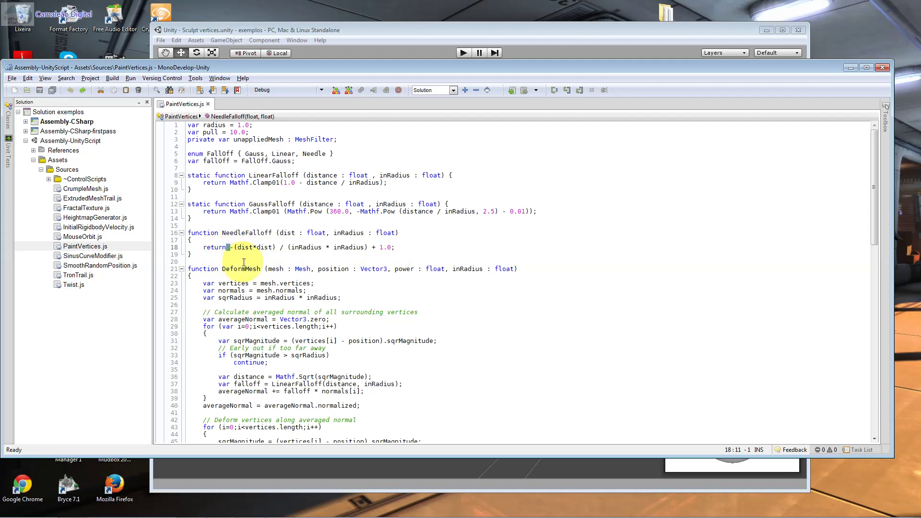
pyautogui.scroll(-3, 244, 263)
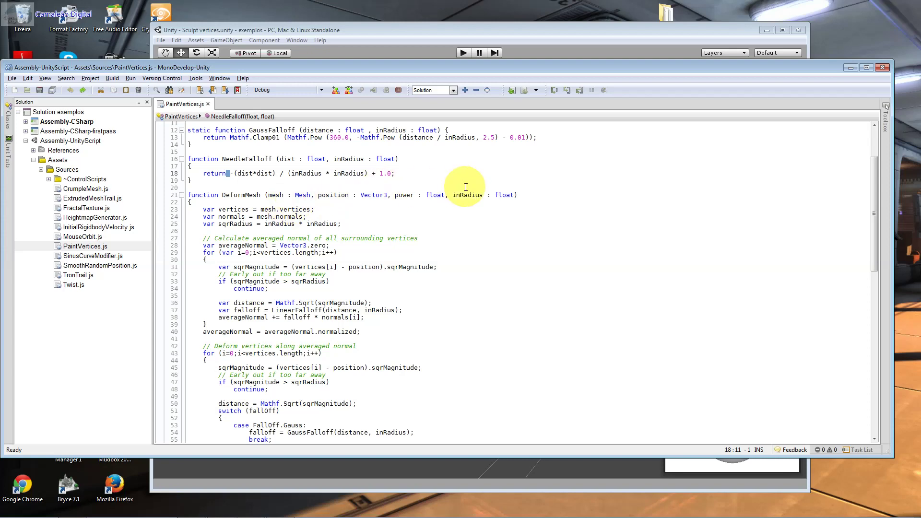
pyautogui.scroll(2, 466, 187)
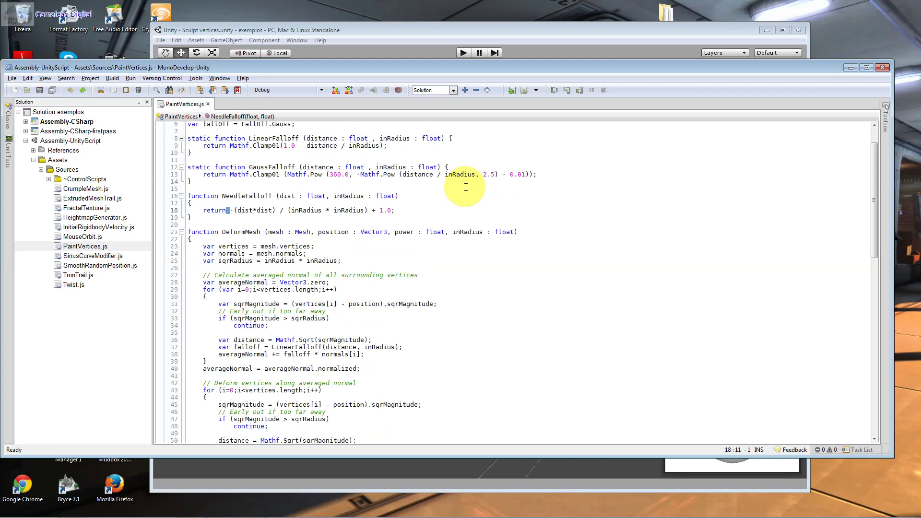
pyautogui.hotkey('ctrl', 'a')
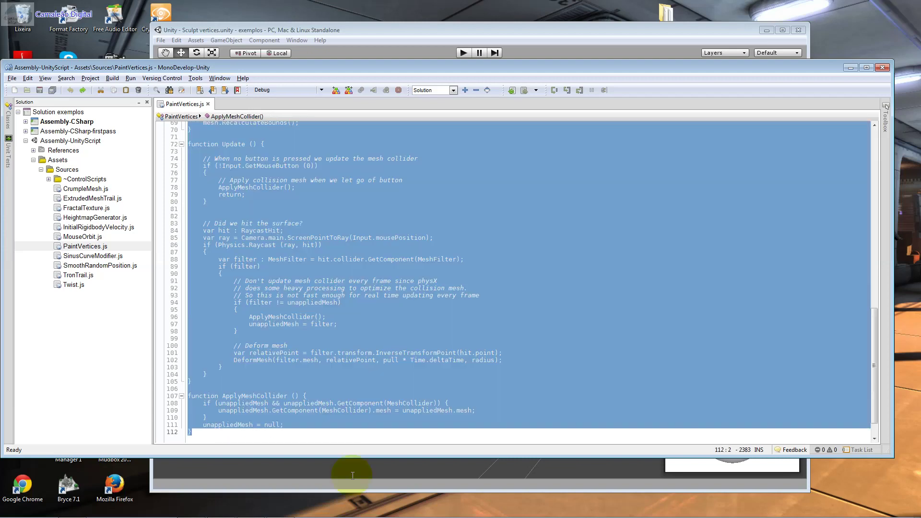
pyautogui.moveTo(380, 200)
pyautogui.keyDown('shift'); pyautogui.mouseDown()
pyautogui.moveTo(402, 243)
pyautogui.moveTo(456, 107)
pyautogui.mouseUp(); pyautogui.keyUp('shift')
pyautogui.moveTo(264, 269); pyautogui.dragTo(401, 303)
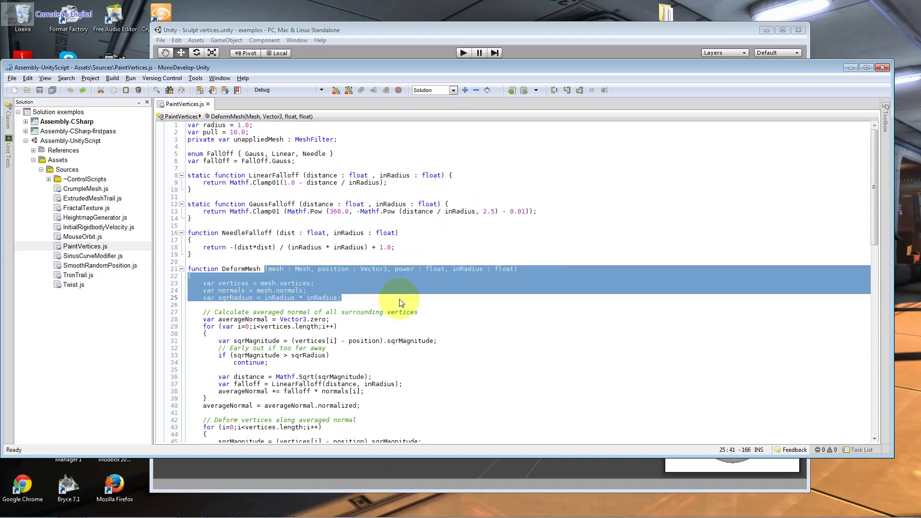
pyautogui.click(332, 279)
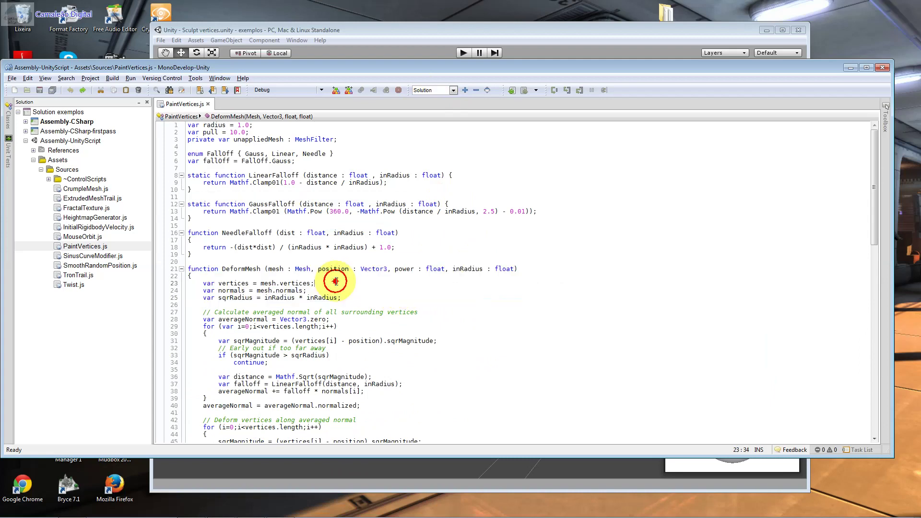
pyautogui.click(309, 269)
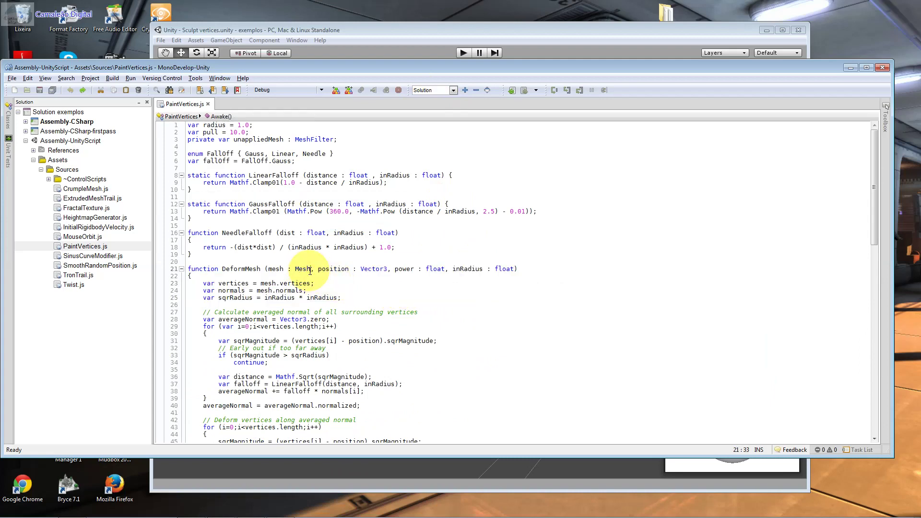
pyautogui.click(417, 263)
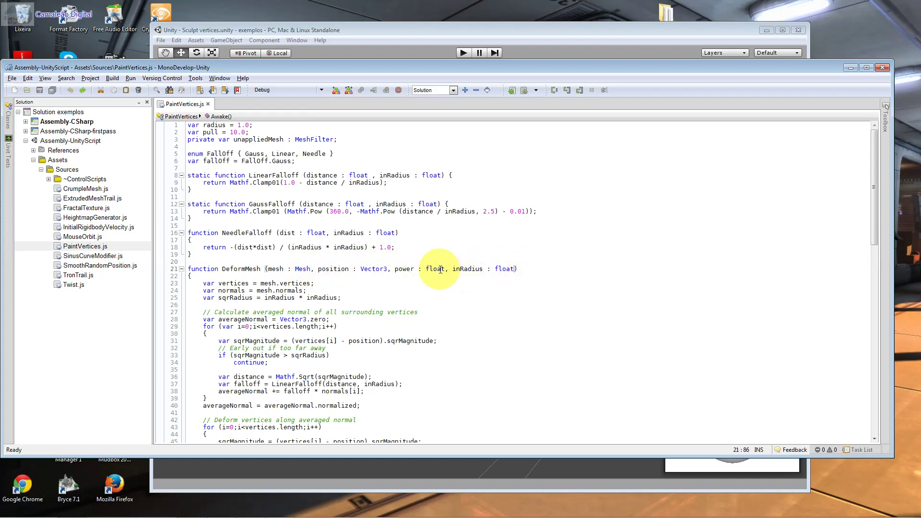
pyautogui.moveTo(436, 268); pyautogui.dragTo(331, 269)
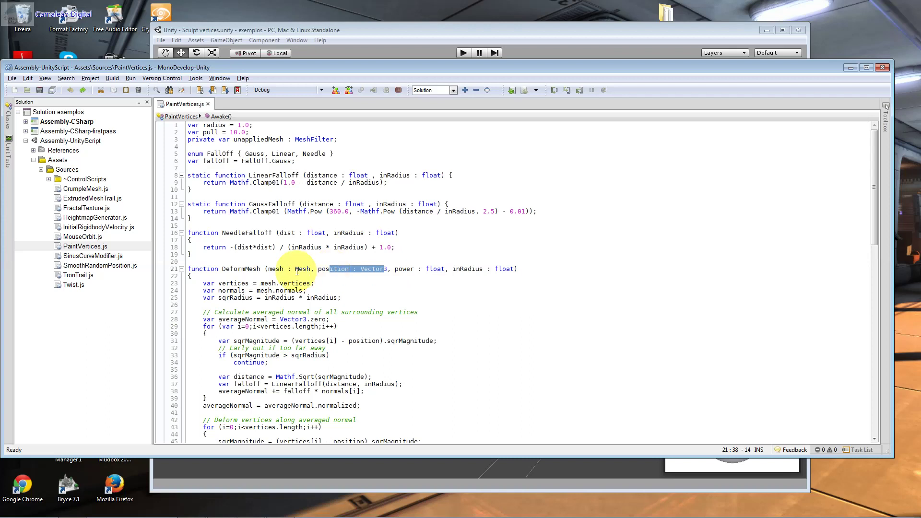
pyautogui.moveTo(307, 270); pyautogui.dragTo(288, 269)
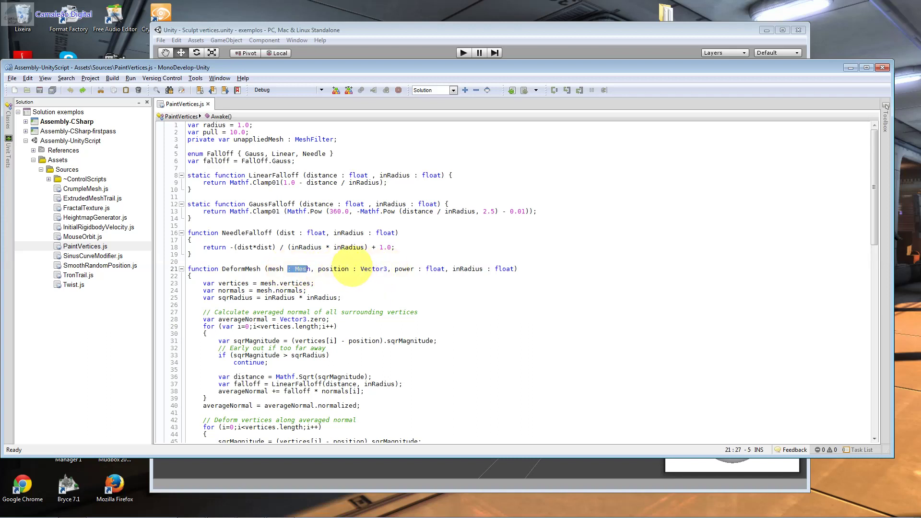
pyautogui.moveTo(381, 270); pyautogui.dragTo(361, 269)
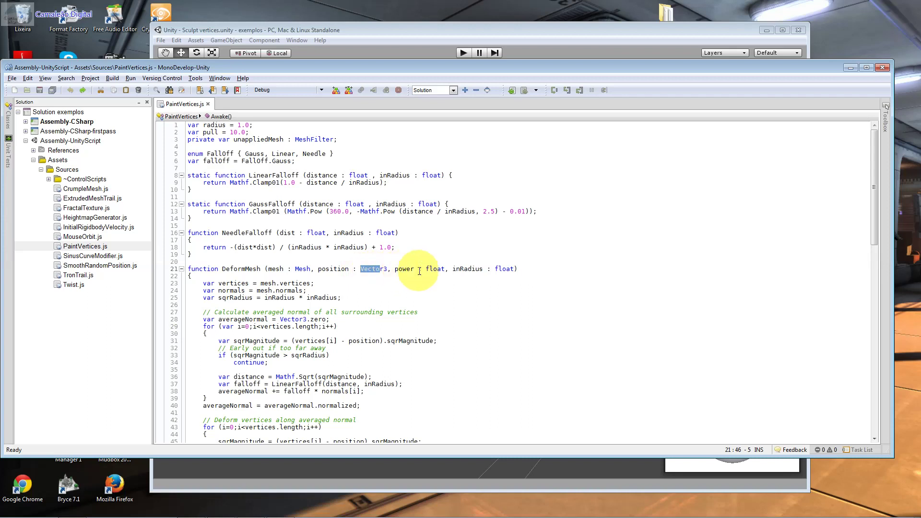
pyautogui.moveTo(433, 269); pyautogui.dragTo(430, 270)
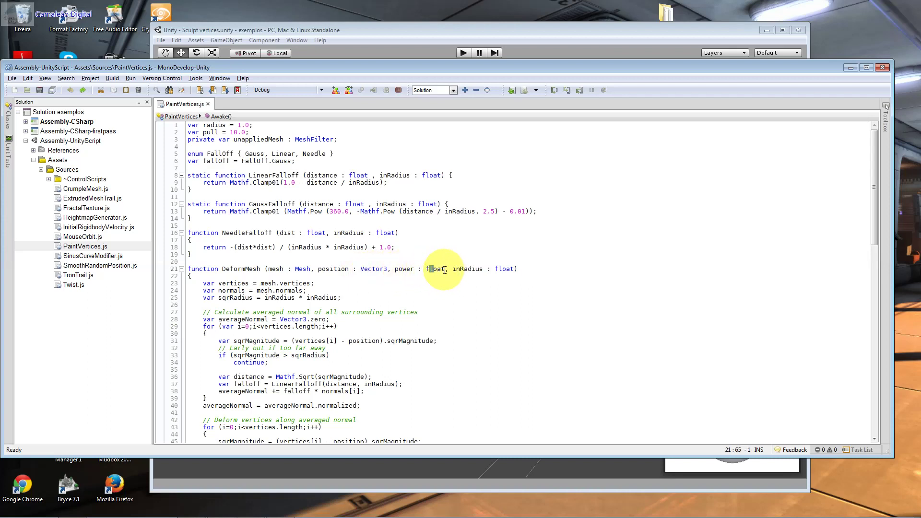
pyautogui.moveTo(445, 270); pyautogui.dragTo(424, 269)
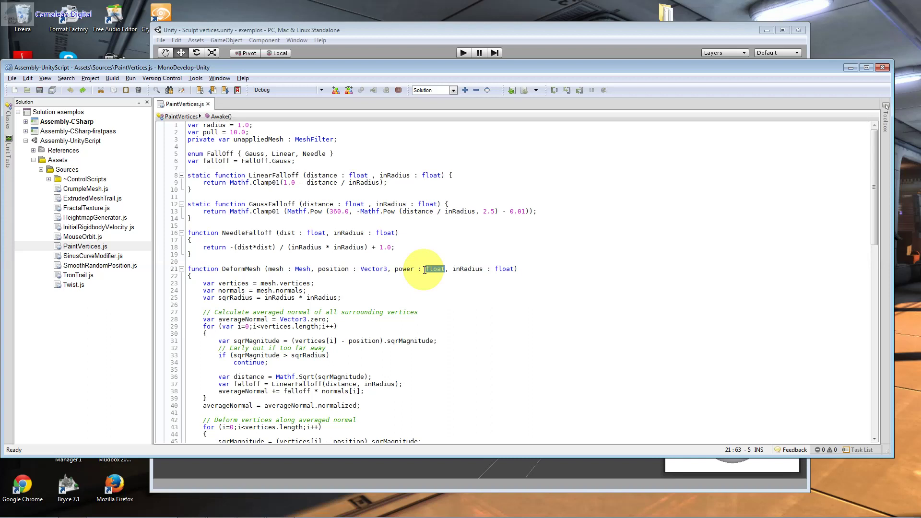
pyautogui.moveTo(515, 268); pyautogui.dragTo(495, 268)
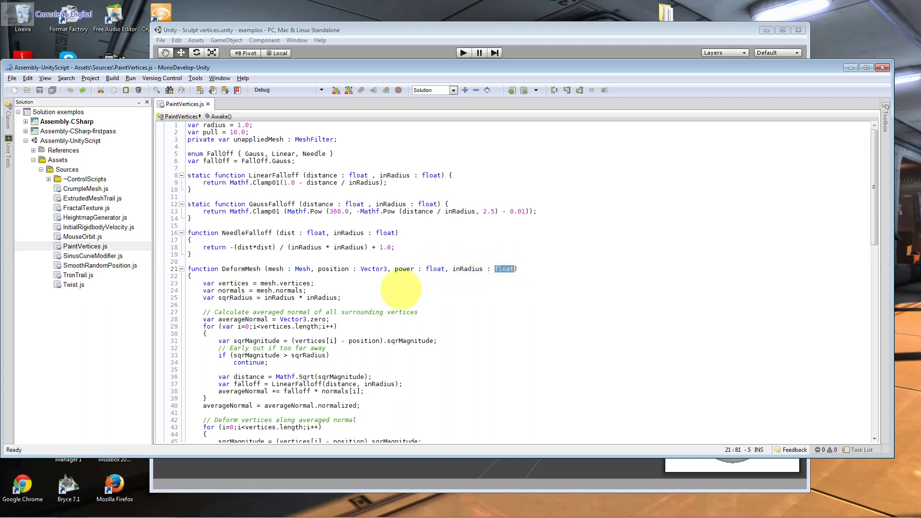
pyautogui.moveTo(315, 283); pyautogui.dragTo(306, 283)
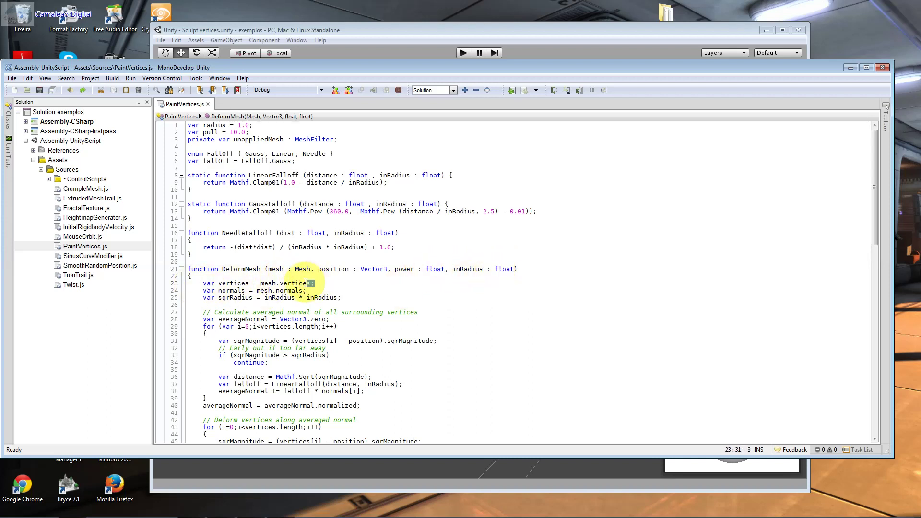
pyautogui.moveTo(237, 283); pyautogui.dragTo(226, 282)
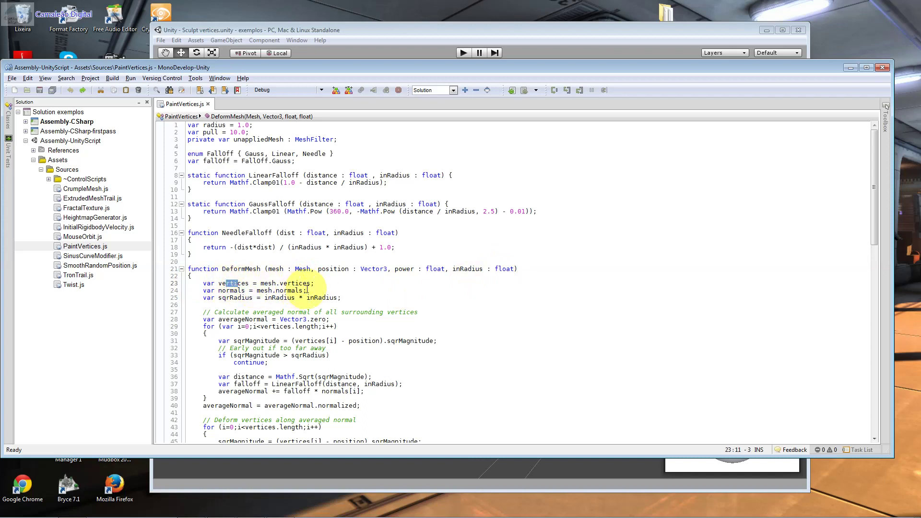
pyautogui.moveTo(307, 290); pyautogui.dragTo(276, 291)
pyautogui.moveTo(341, 297); pyautogui.dragTo(273, 299)
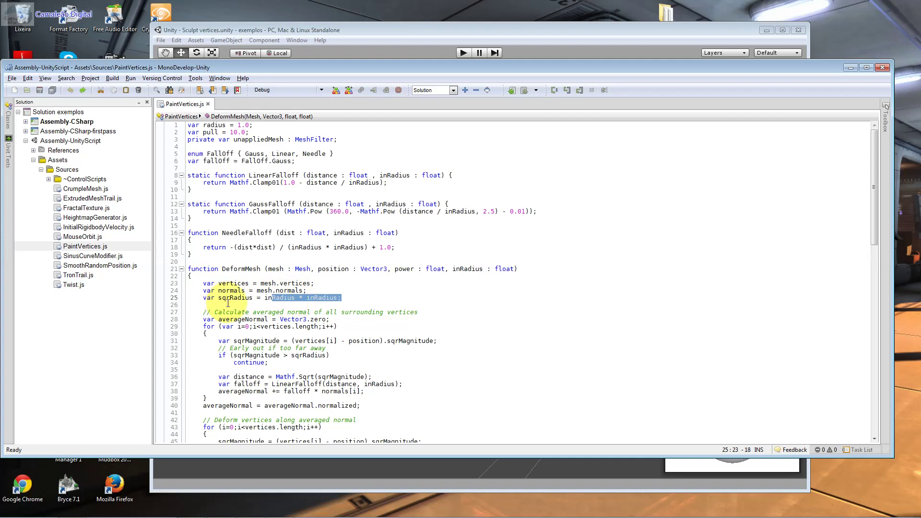
pyautogui.scroll(-3, 226, 302)
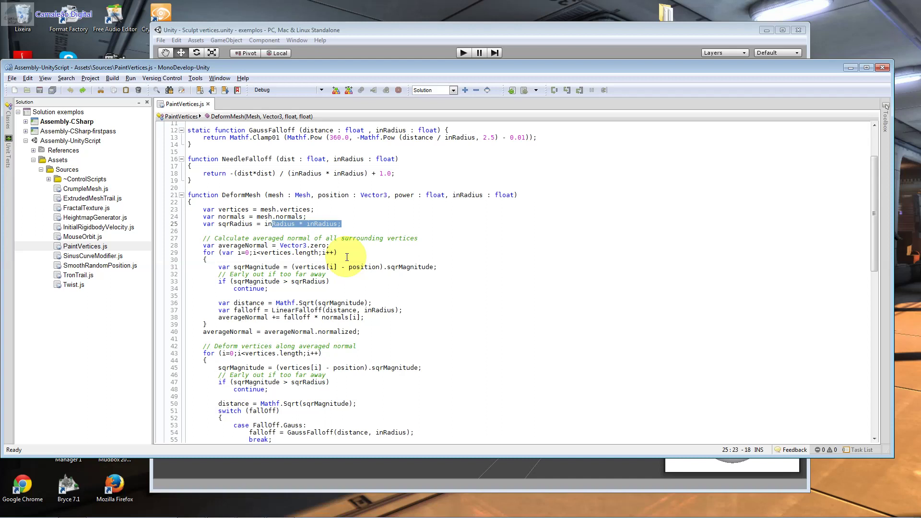
# - Minimize MonoDevelop to return to Unity's Sculpt vertices scene with the wireframe sphere
pyautogui.click(843, 69)
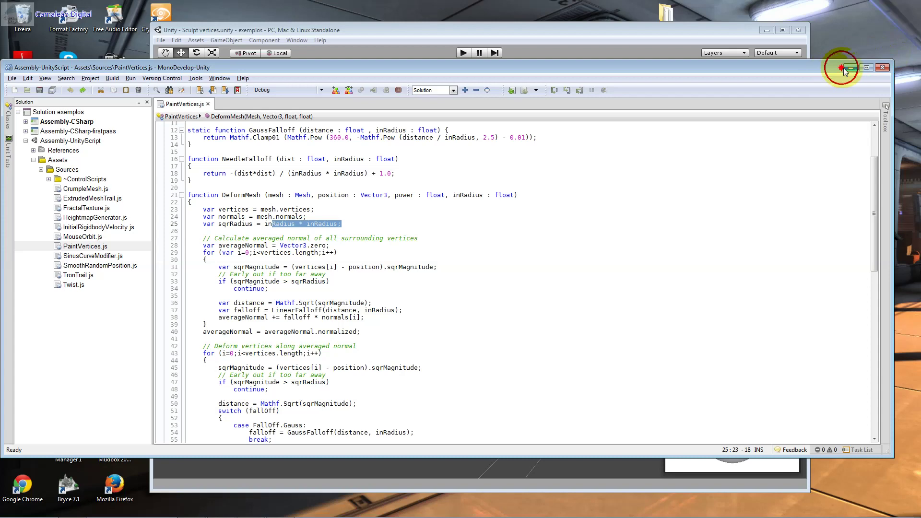